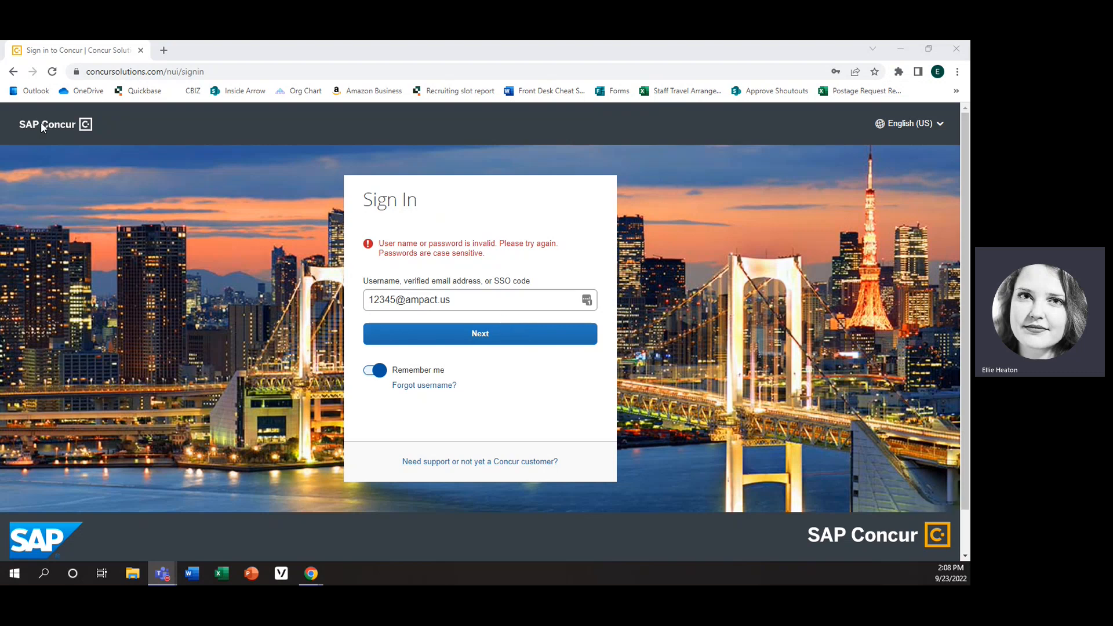
Step: Sign in to the account with the prefilled username, entering the account password, and dismiss the password manager's save prompt
{"action": "left_click", "coordinate": [481, 334]}
{"action": "left_click", "coordinate": [467, 314]}
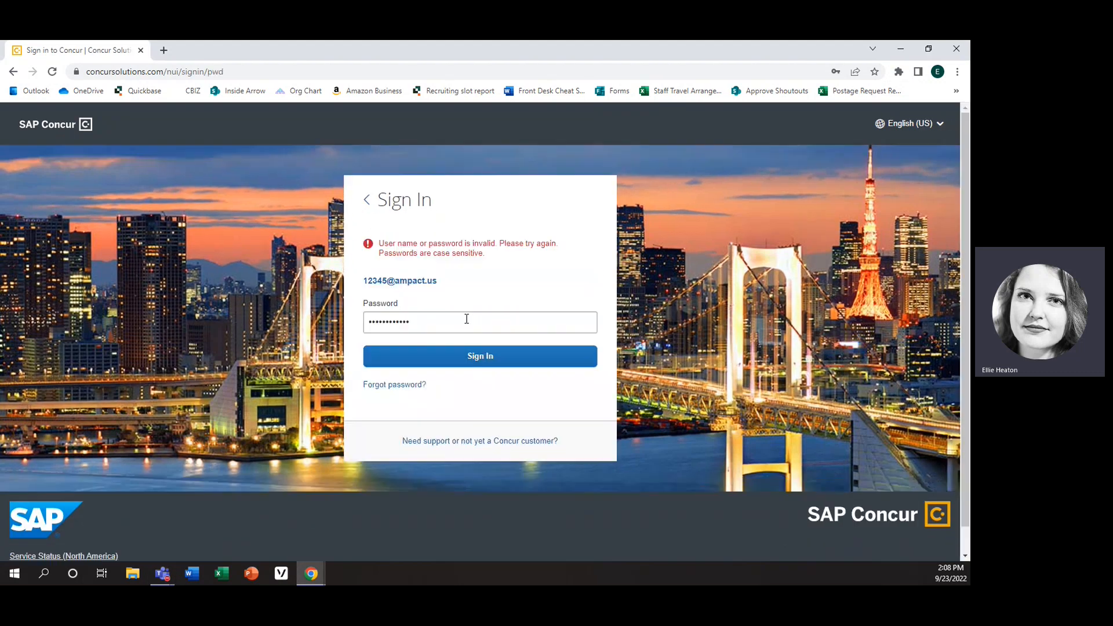
{"action": "double_click", "coordinate": [404, 321]}
{"action": "type", "text": "••••••"}
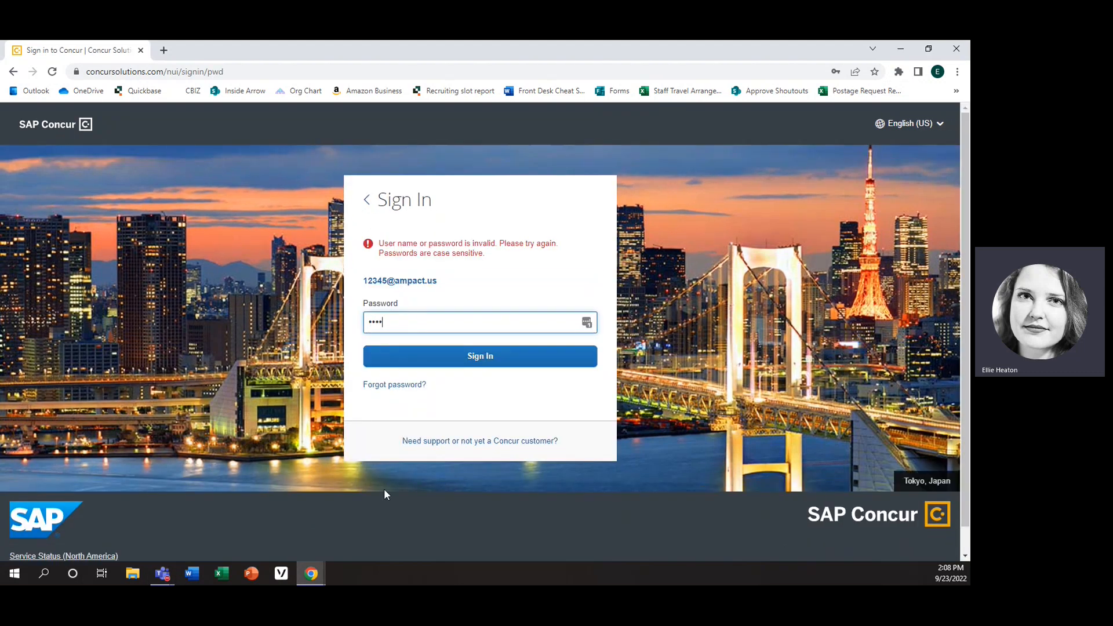
{"action": "type", "text": "•"}
{"action": "key", "text": "Return"}
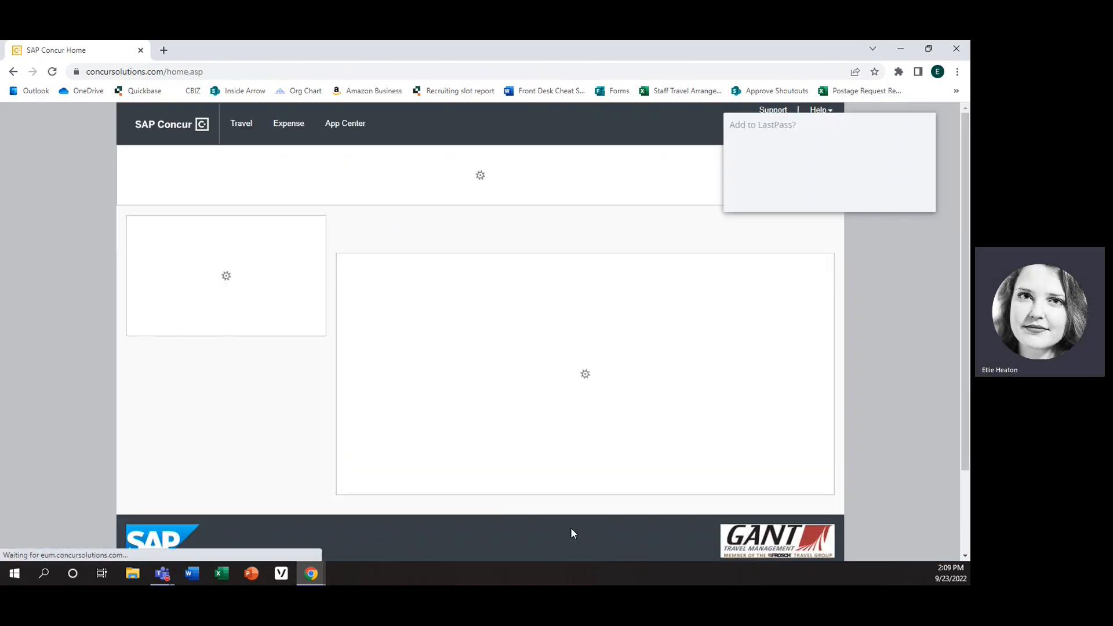
{"action": "left_click", "coordinate": [855, 197]}
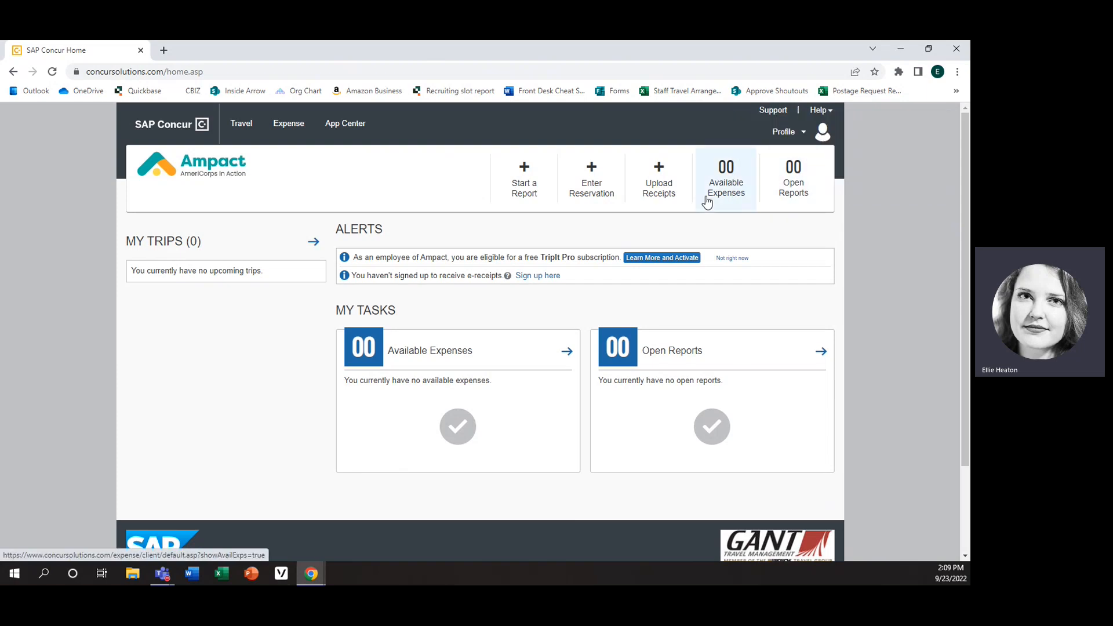
Step: Create a new expense report named "EH EX 9/30/22" without claiming travel allowance
{"action": "left_click", "coordinate": [284, 130]}
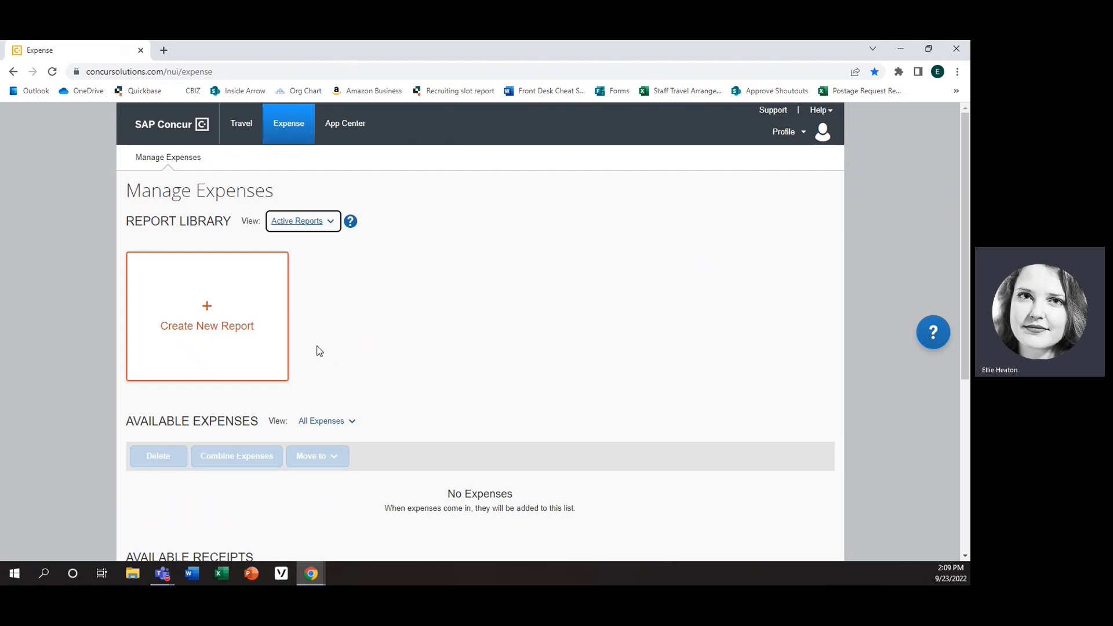
{"action": "left_click", "coordinate": [208, 326]}
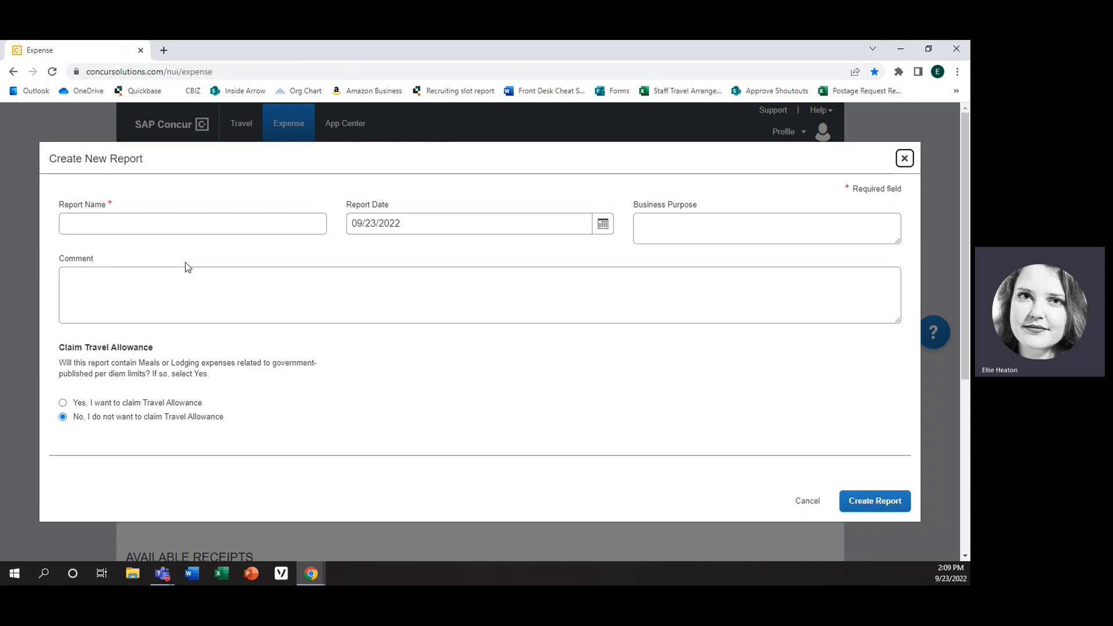
{"action": "left_click", "coordinate": [80, 225]}
{"action": "type", "text": "E"}
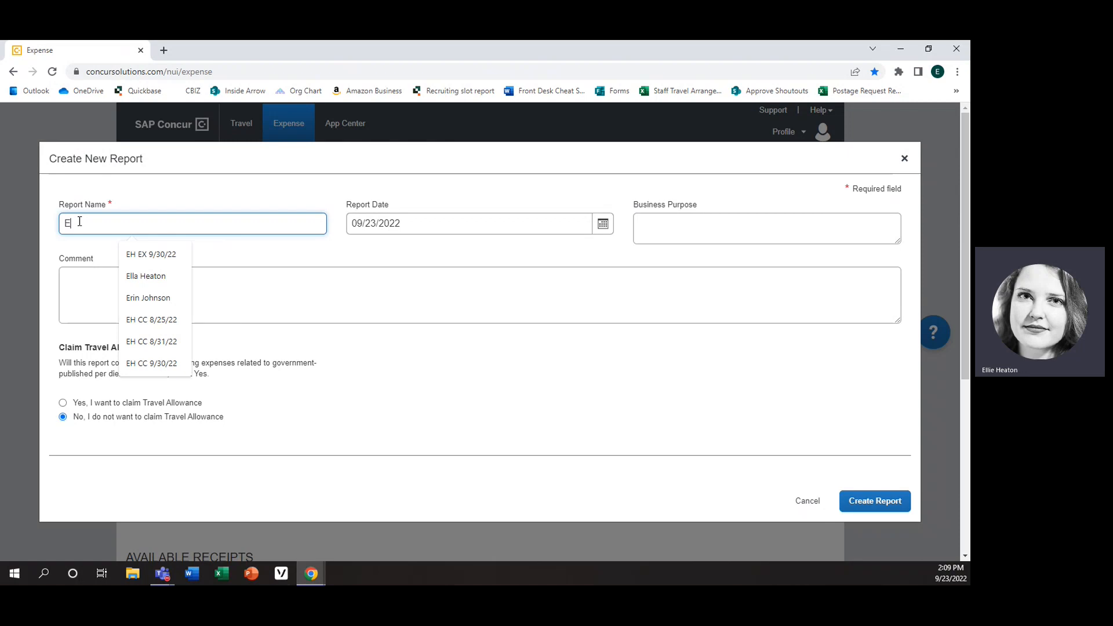
{"action": "type", "text": "H"}
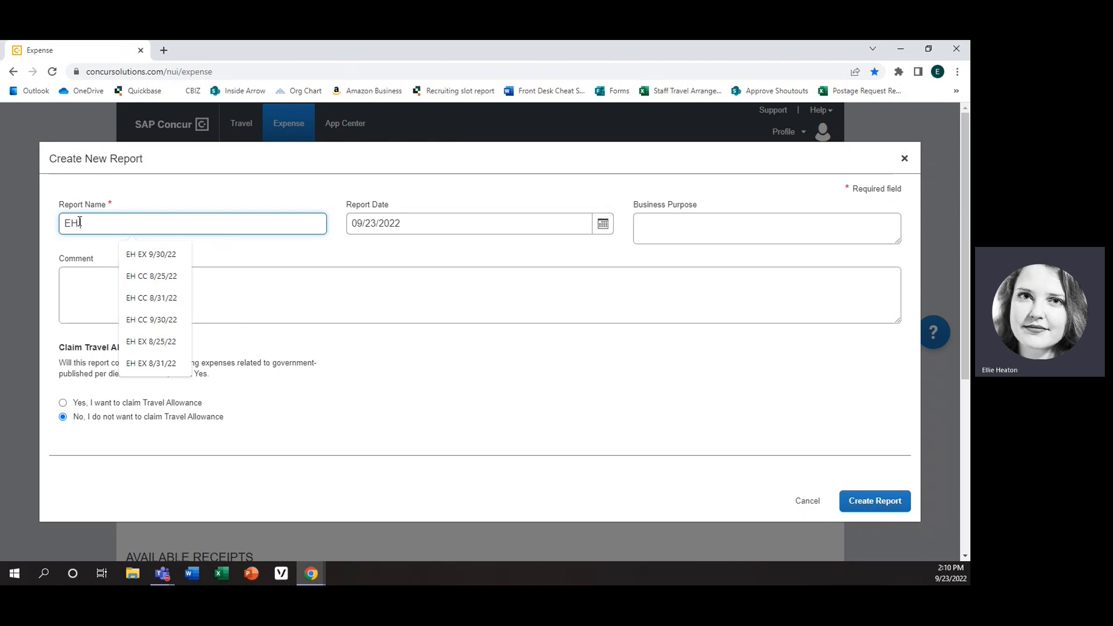
{"action": "type", "text": " EX"}
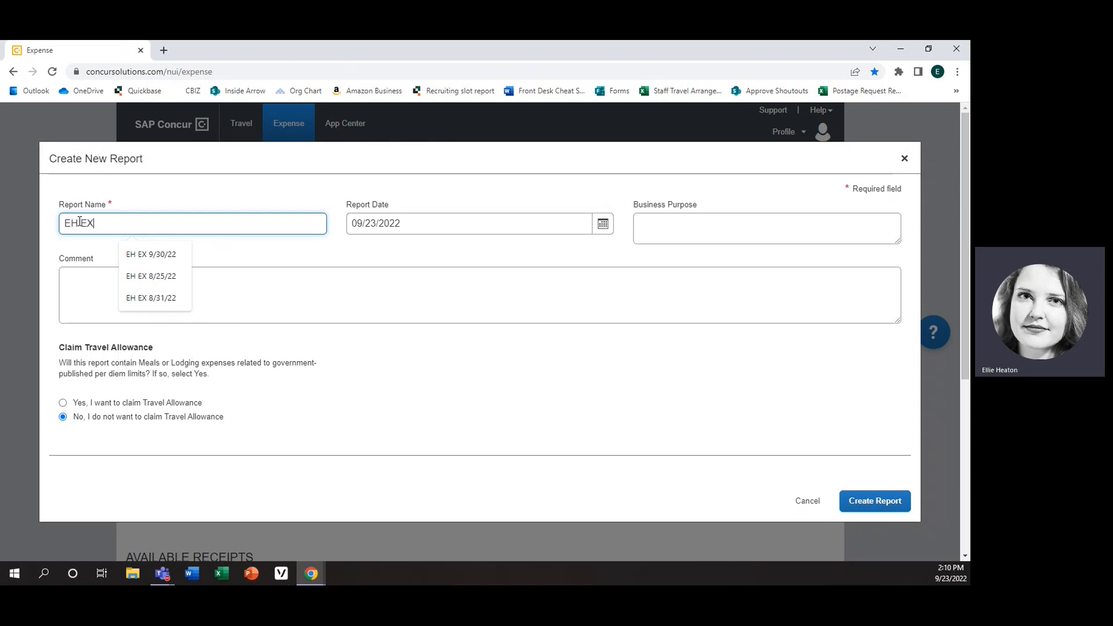
{"action": "type", "text": " 9"}
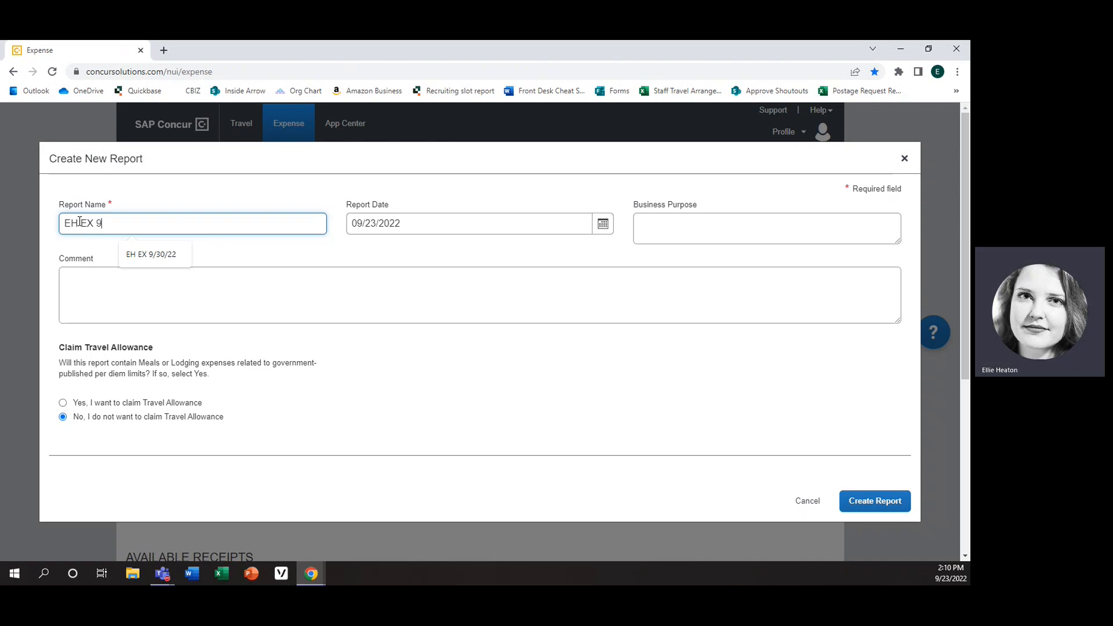
{"action": "type", "text": "/30/22"}
{"action": "left_click", "coordinate": [883, 502]}
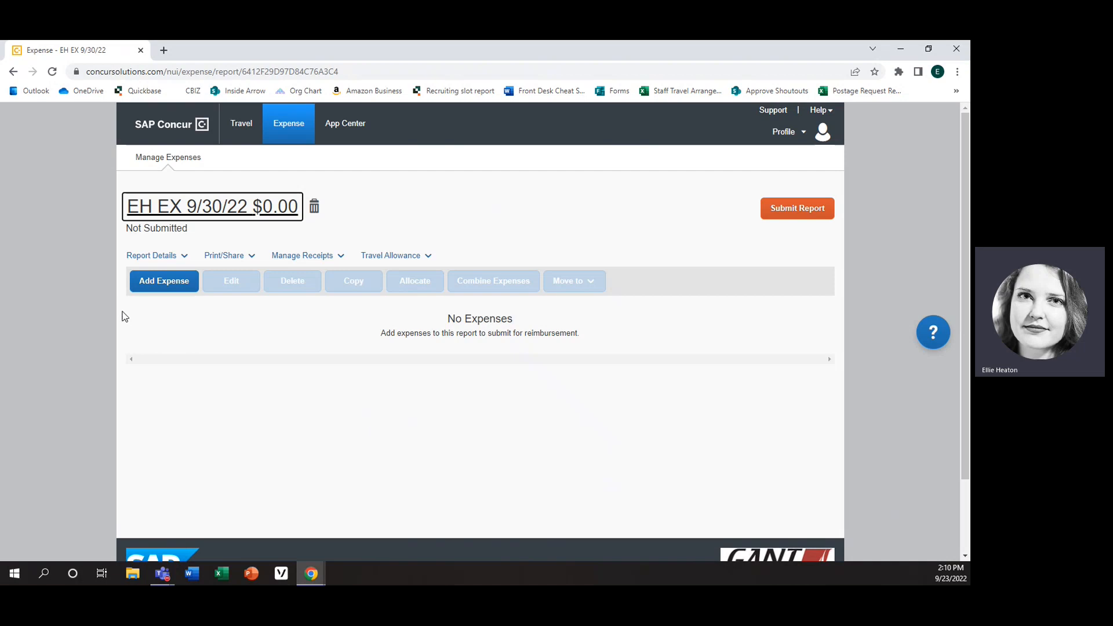
Step: Add a new expense of type Supplies/Gear to the report
{"action": "left_click", "coordinate": [164, 285]}
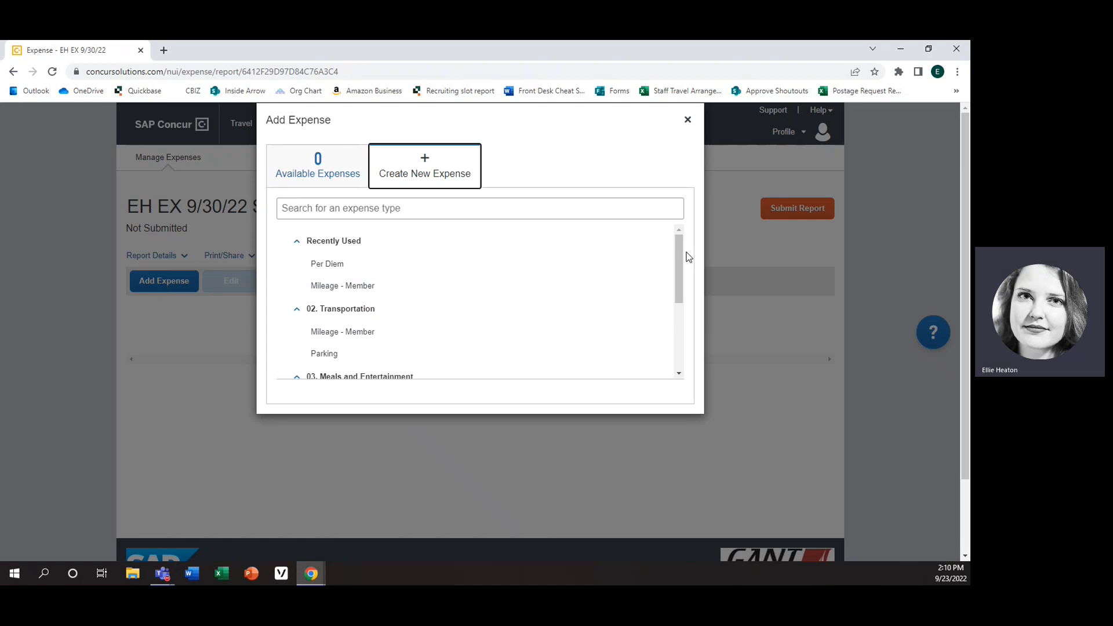
{"action": "left_click_drag", "start_coordinate": [680, 248], "coordinate": [672, 324]}
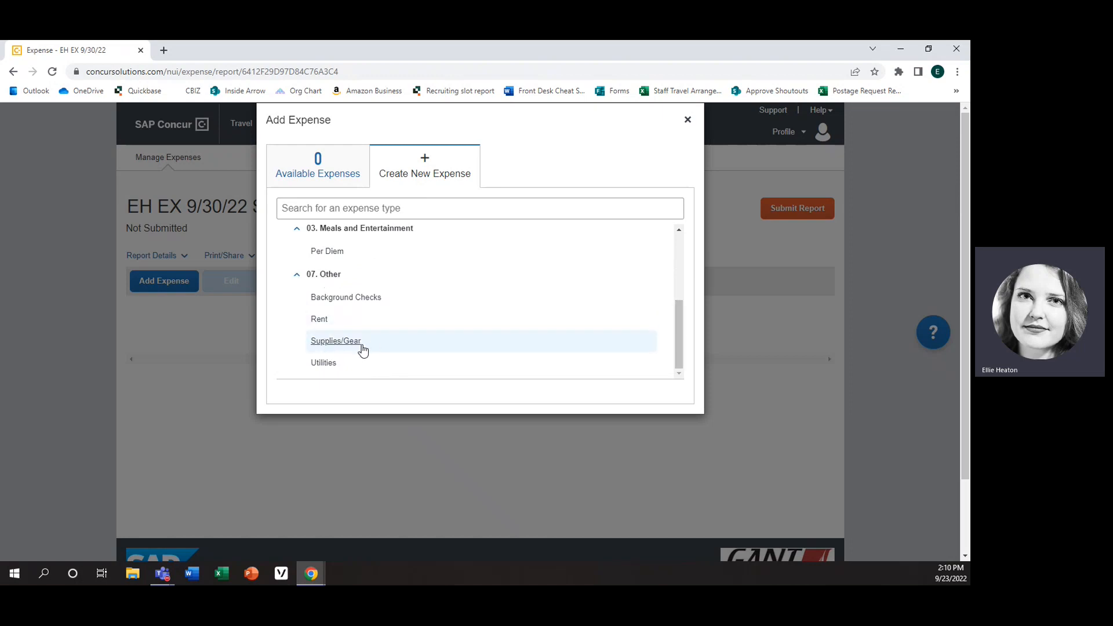
{"action": "left_click", "coordinate": [355, 344]}
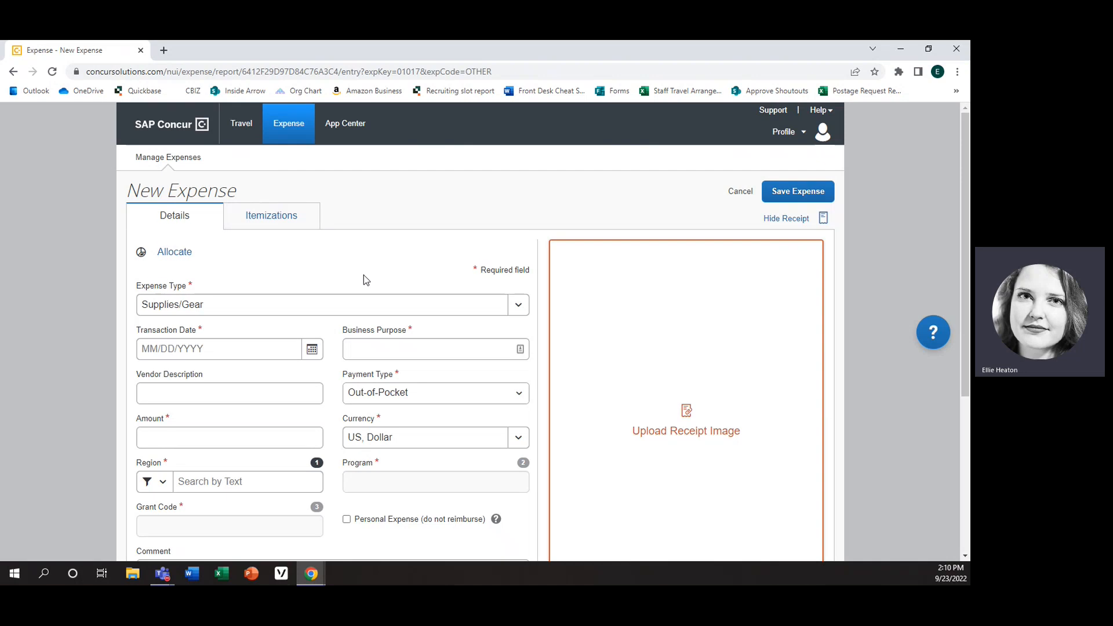
Step: Set the expense's transaction date to 09/15/2022
{"action": "scroll", "coordinate": [364, 274], "scroll_direction": "down", "scroll_amount": 1}
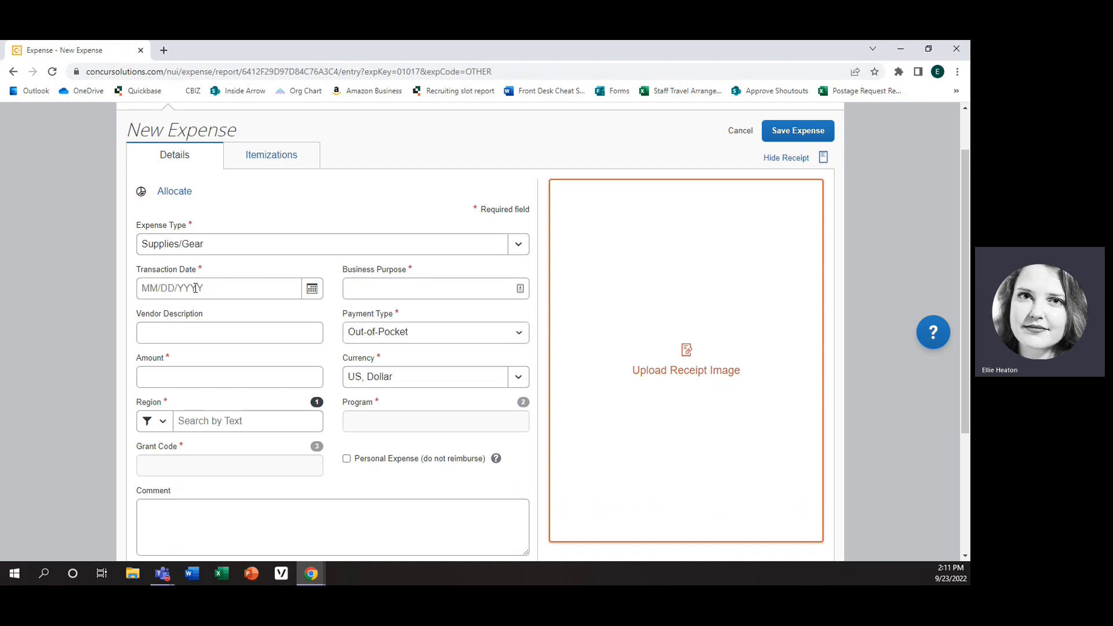
{"action": "left_click", "coordinate": [311, 289]}
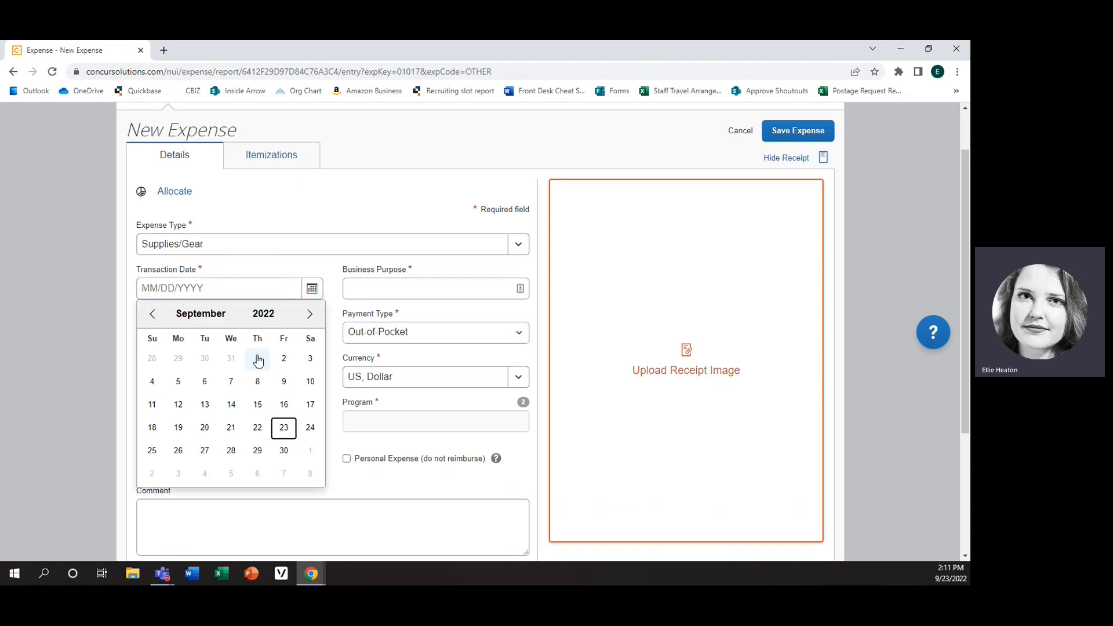
{"action": "left_click", "coordinate": [258, 405]}
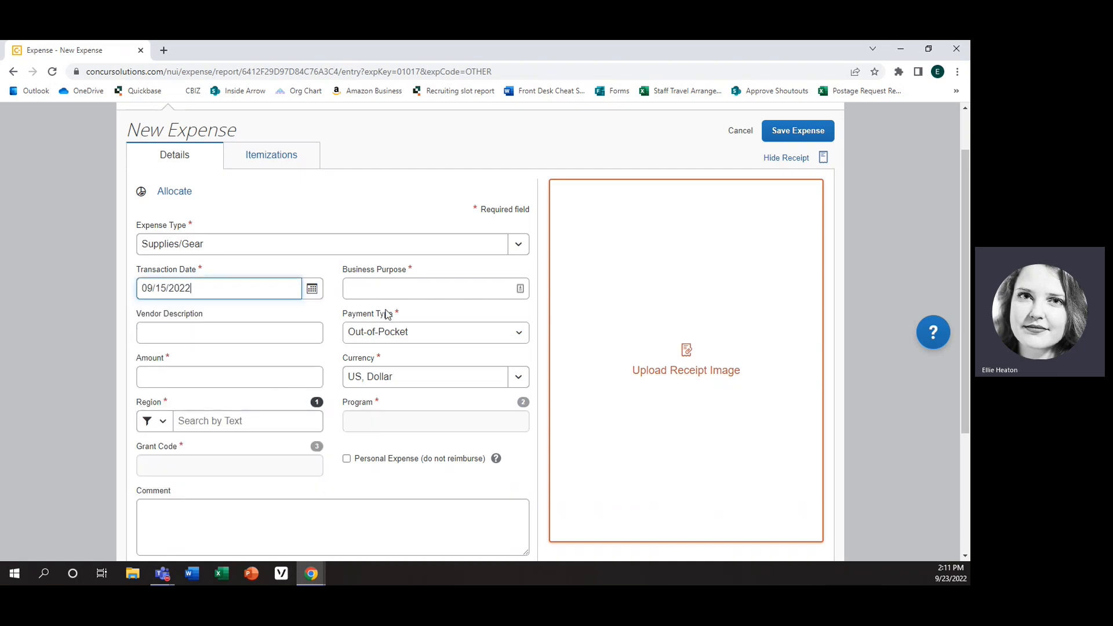
Step: Enter "supplies for Forest Corps" as the business purpose and 25.00 as the expense amount
{"action": "left_click", "coordinate": [396, 291]}
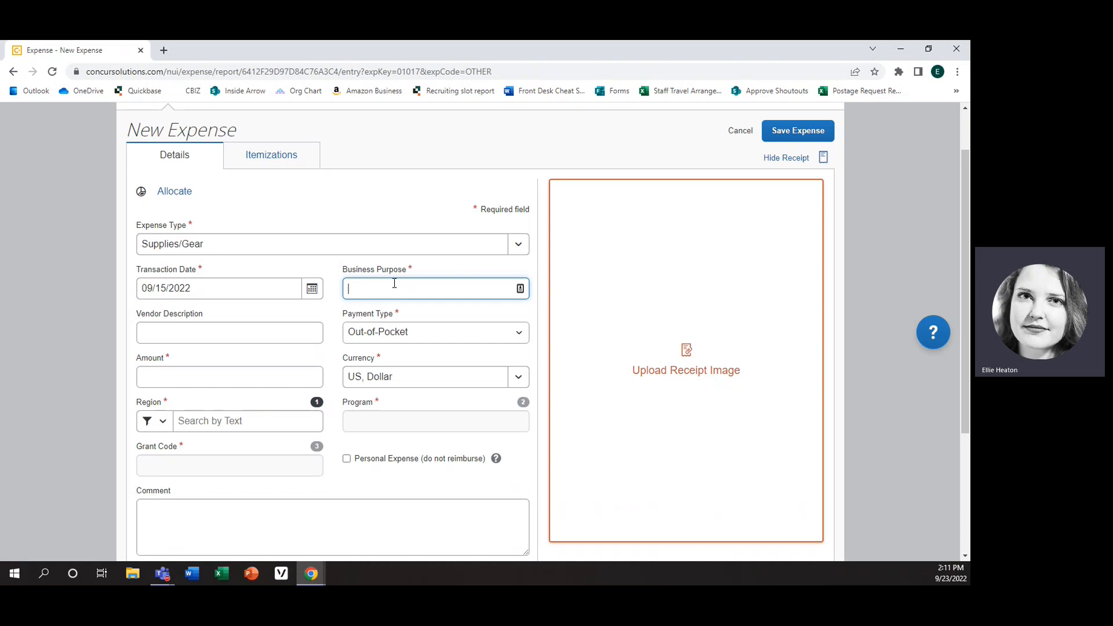
{"action": "type", "text": "supplies for Forest Crop"}
{"action": "key", "text": "BackSpace"}
{"action": "key", "text": "BackSpace"}
{"action": "key", "text": "BackSpace"}
{"action": "type", "text": "orps"}
{"action": "left_click", "coordinate": [220, 374]}
{"action": "type", "text": "25.00"}
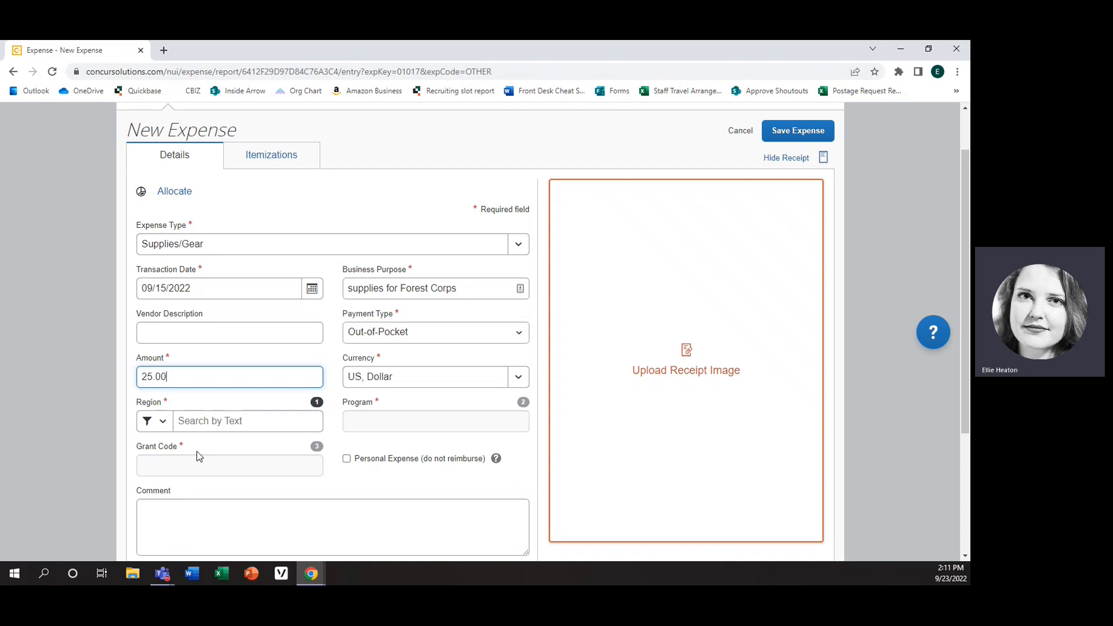
Step: Set the expense's region to (1) Minnesota
{"action": "left_click", "coordinate": [212, 422]}
{"action": "scroll", "coordinate": [241, 385], "scroll_direction": "down", "scroll_amount": 5}
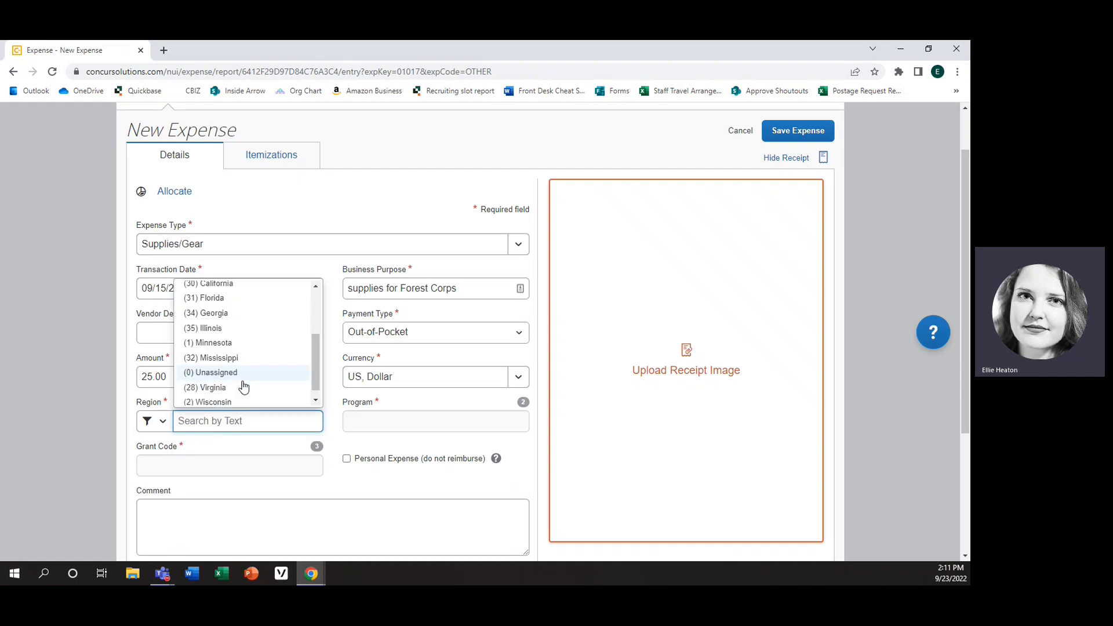
{"action": "left_click", "coordinate": [238, 332]}
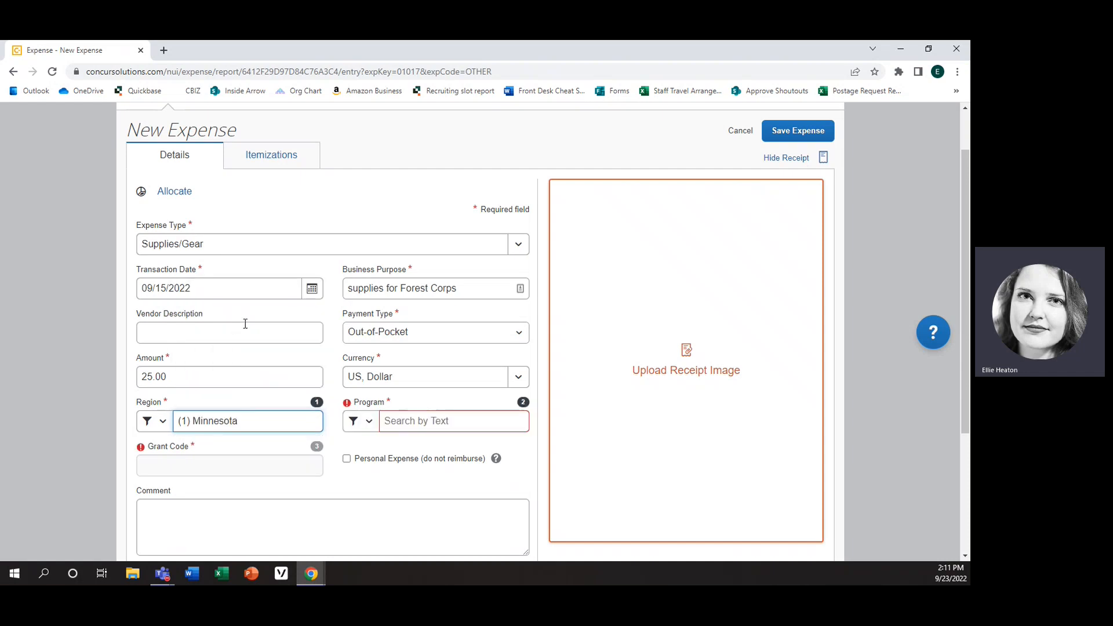
Step: Set the program to (43) Climate Impact Corps and the grant code to (1791) MN Climate
{"action": "left_click", "coordinate": [455, 426]}
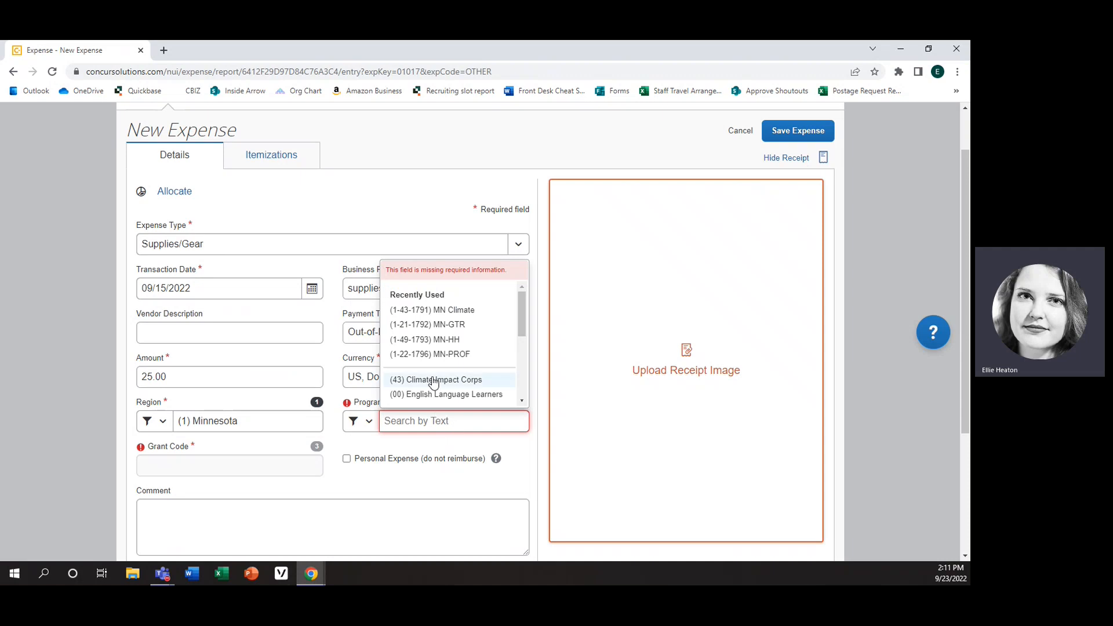
{"action": "scroll", "coordinate": [436, 371], "scroll_direction": "down", "scroll_amount": 3}
{"action": "scroll", "coordinate": [436, 371], "scroll_direction": "up", "scroll_amount": 2}
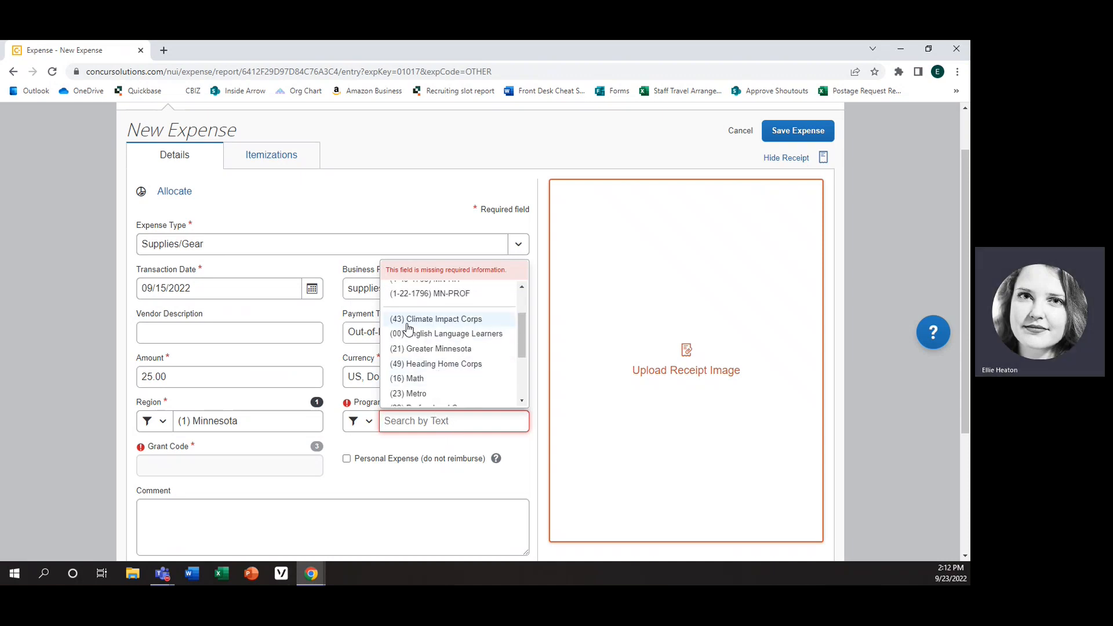
{"action": "left_click", "coordinate": [461, 319]}
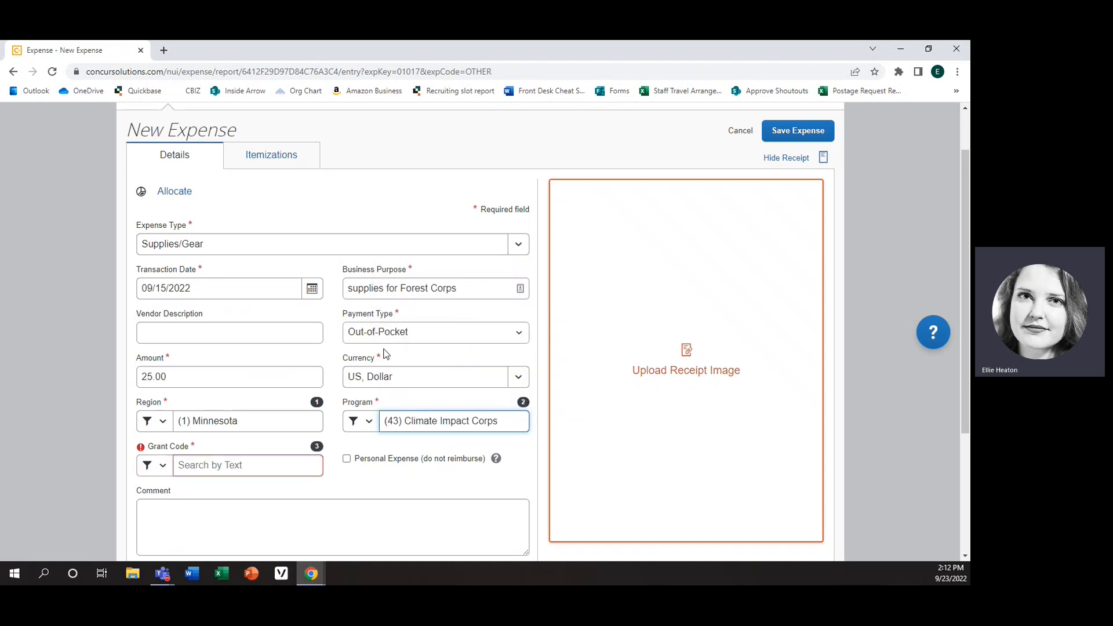
{"action": "left_click", "coordinate": [214, 464]}
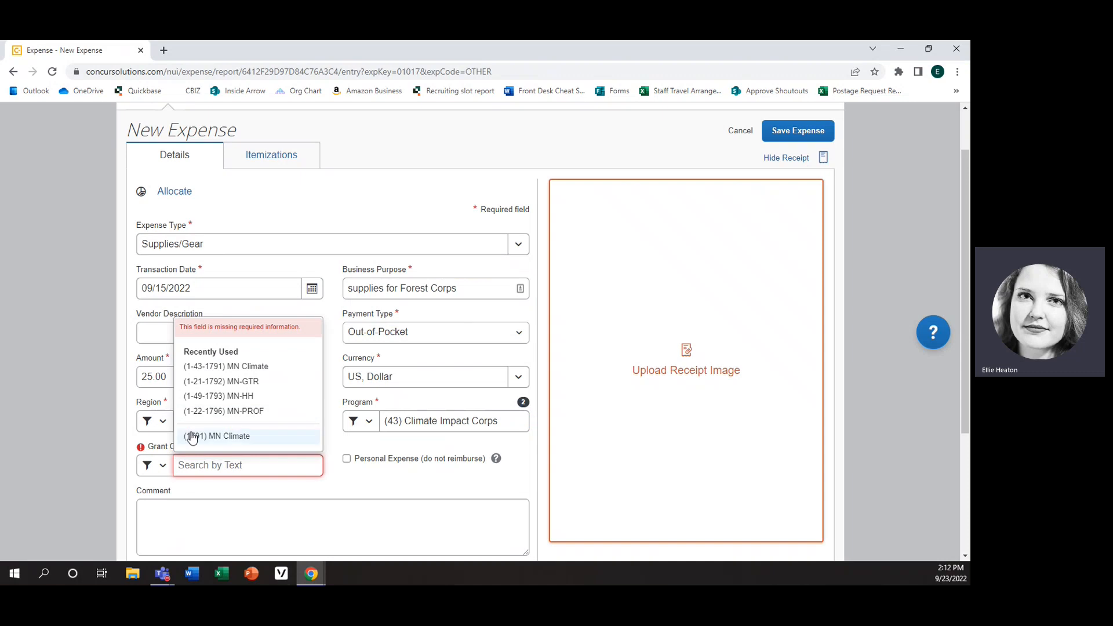
{"action": "left_click", "coordinate": [241, 442]}
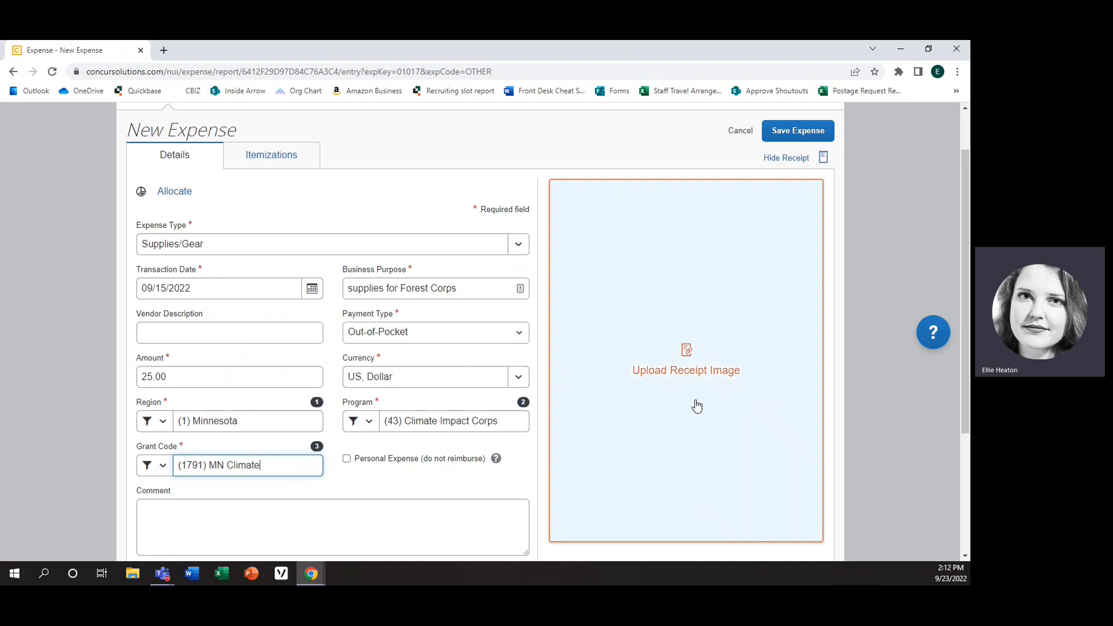
Step: Attach the receipt PDF listed directly after "9.15.22 chipotle3" in the Invoices folder to the expense
{"action": "left_click", "coordinate": [684, 367]}
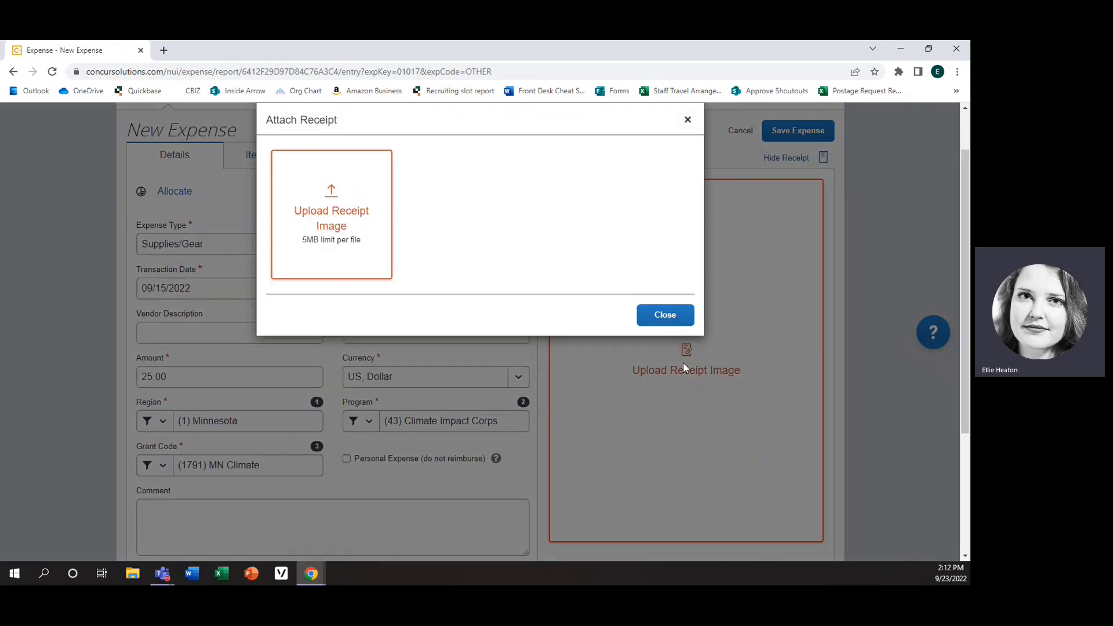
{"action": "left_click", "coordinate": [323, 213]}
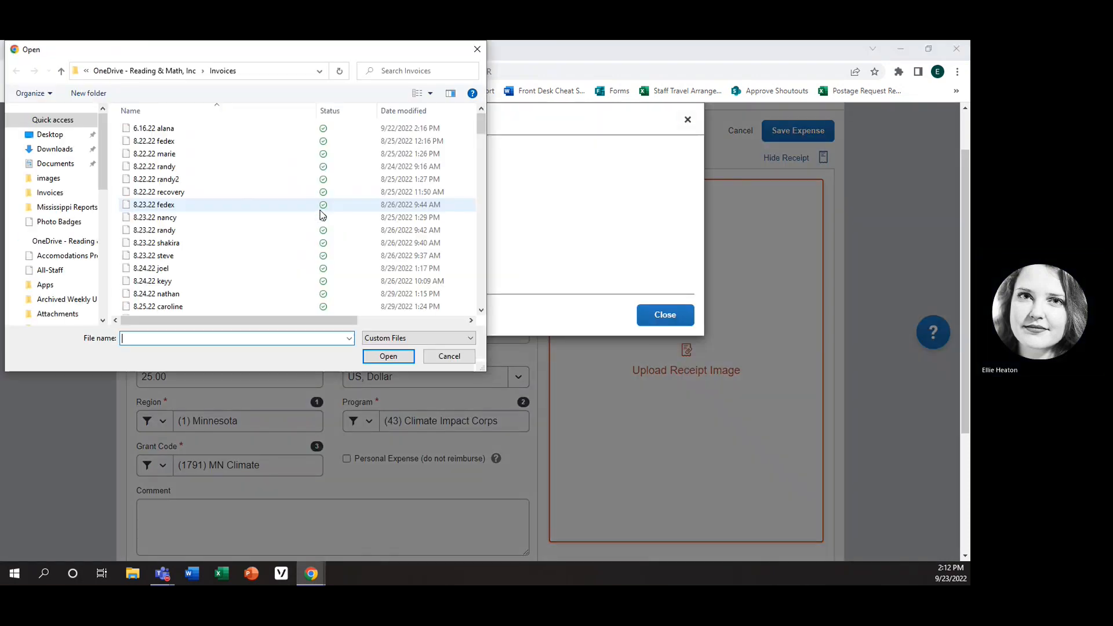
{"action": "scroll", "coordinate": [444, 232], "scroll_direction": "down", "scroll_amount": 20}
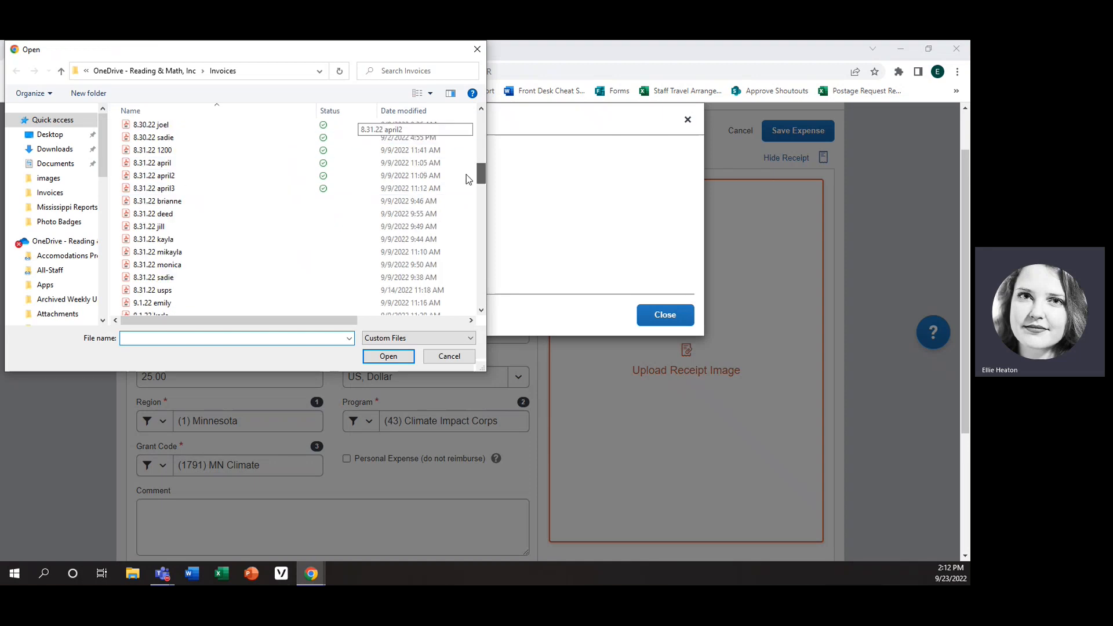
{"action": "scroll", "coordinate": [444, 260], "scroll_direction": "down", "scroll_amount": 5}
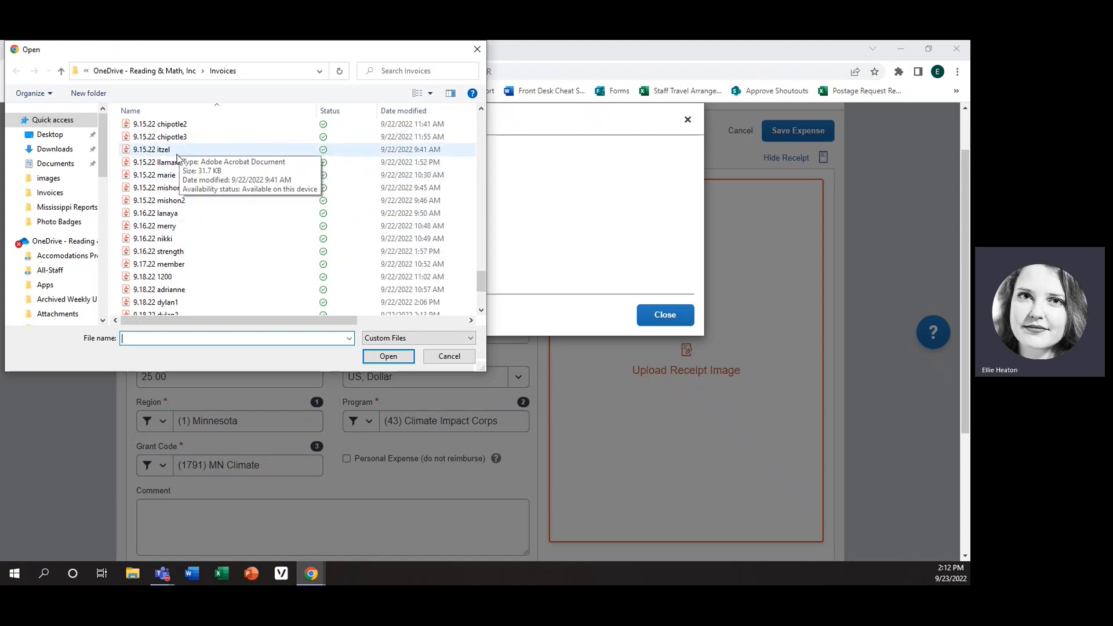
{"action": "scroll", "coordinate": [207, 250], "scroll_direction": "up", "scroll_amount": 2}
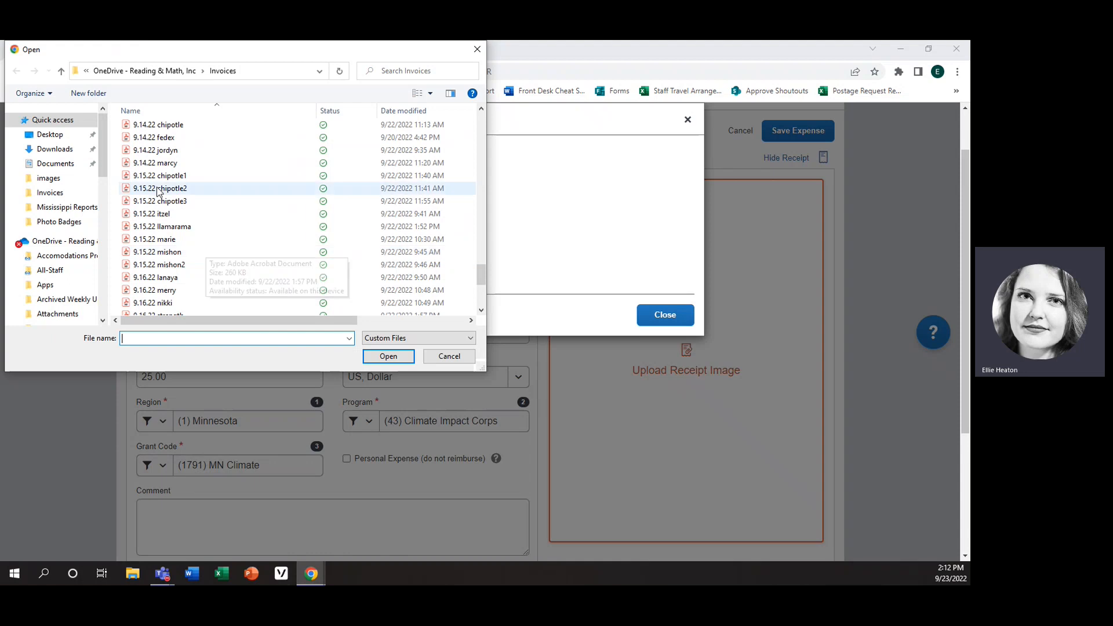
{"action": "left_click", "coordinate": [169, 215]}
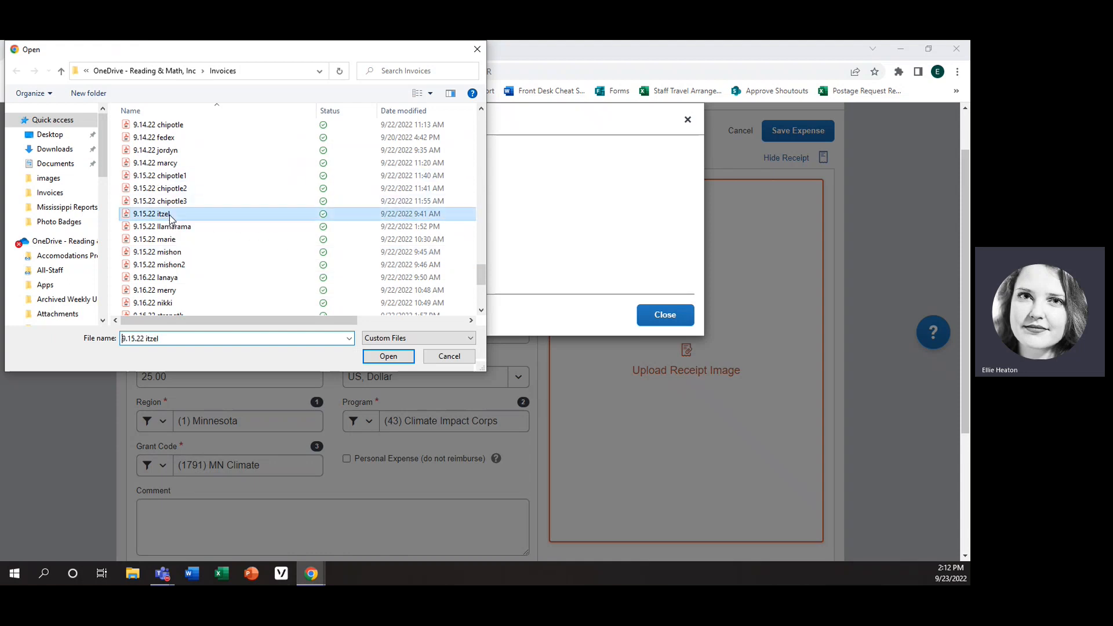
{"action": "left_click", "coordinate": [388, 356]}
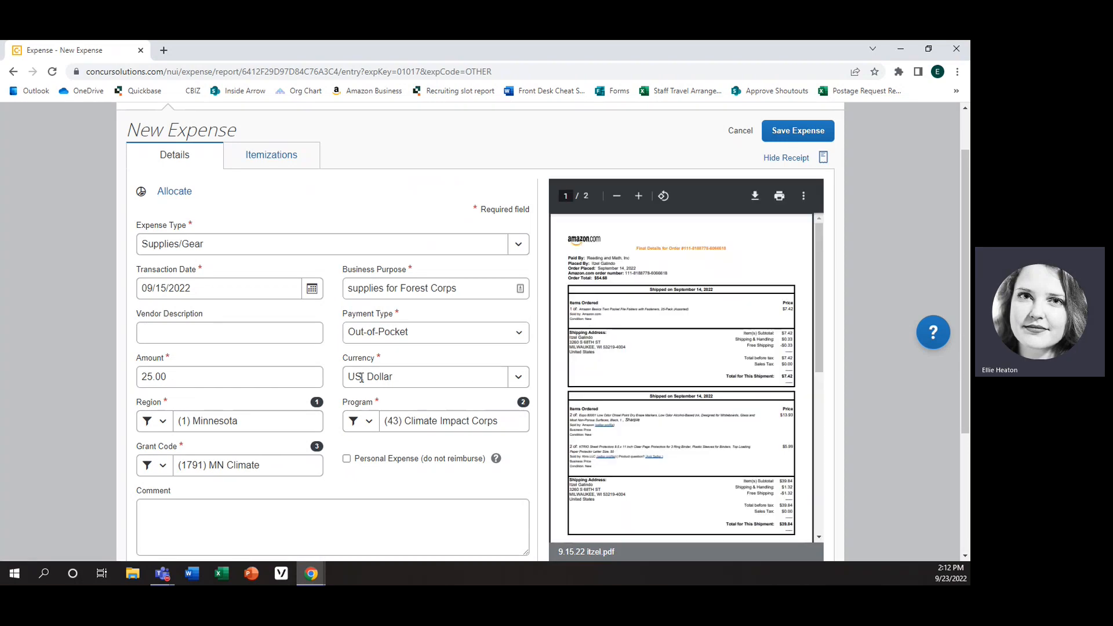
{"action": "scroll", "coordinate": [445, 399], "scroll_direction": "down", "scroll_amount": 2}
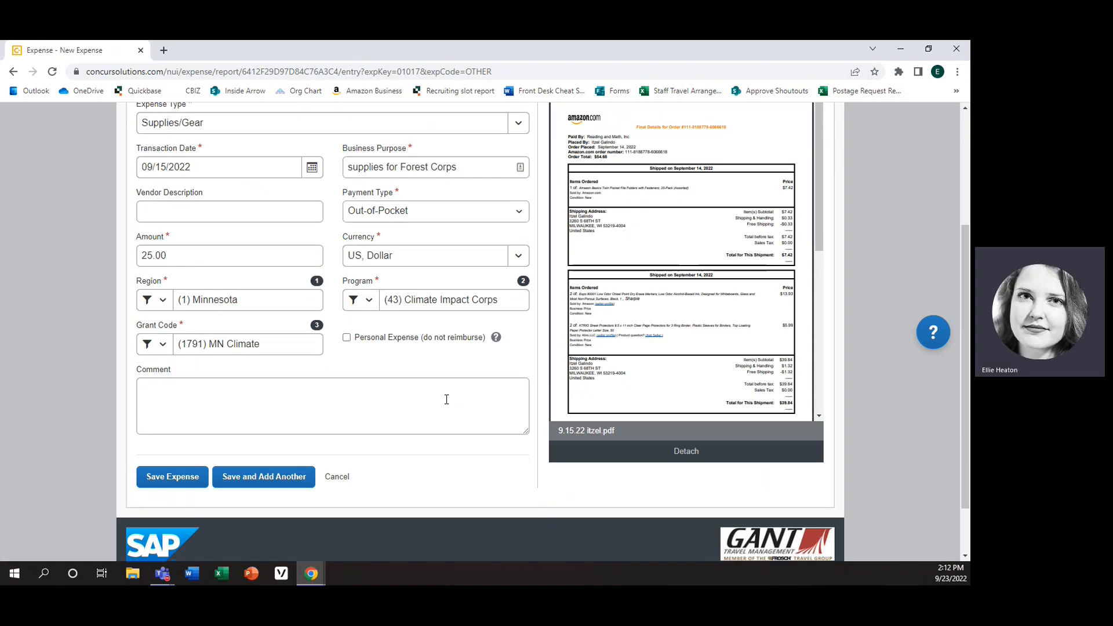
{"action": "scroll", "coordinate": [446, 399], "scroll_direction": "up", "scroll_amount": 3}
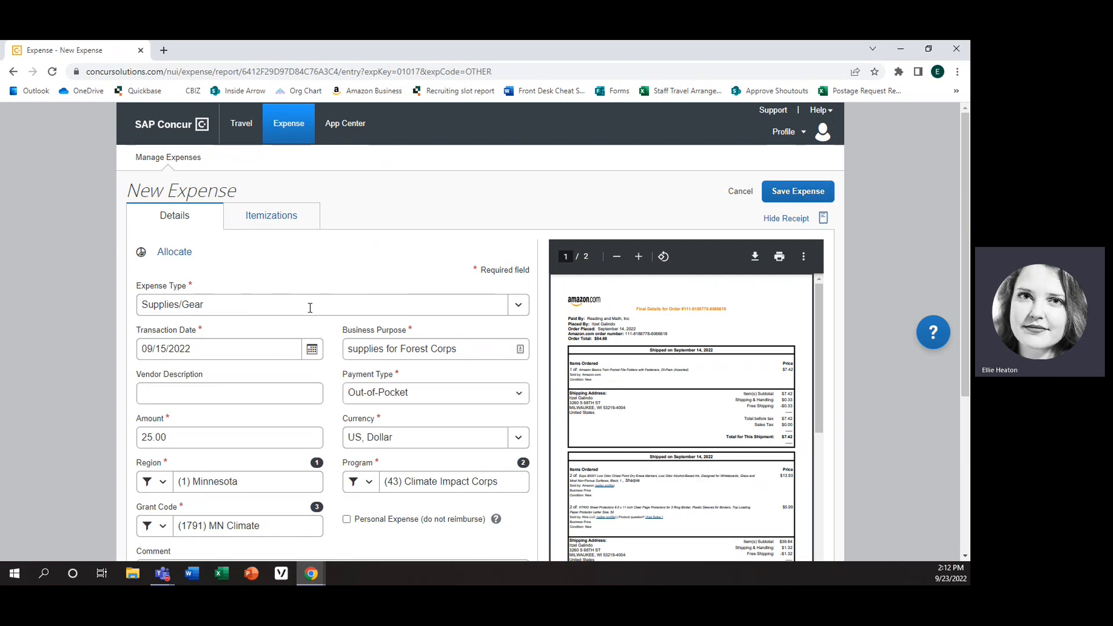
Step: Save the supplies expense and start another expense in the same report with the expense type Parking
{"action": "scroll", "coordinate": [312, 311], "scroll_direction": "down", "scroll_amount": 4}
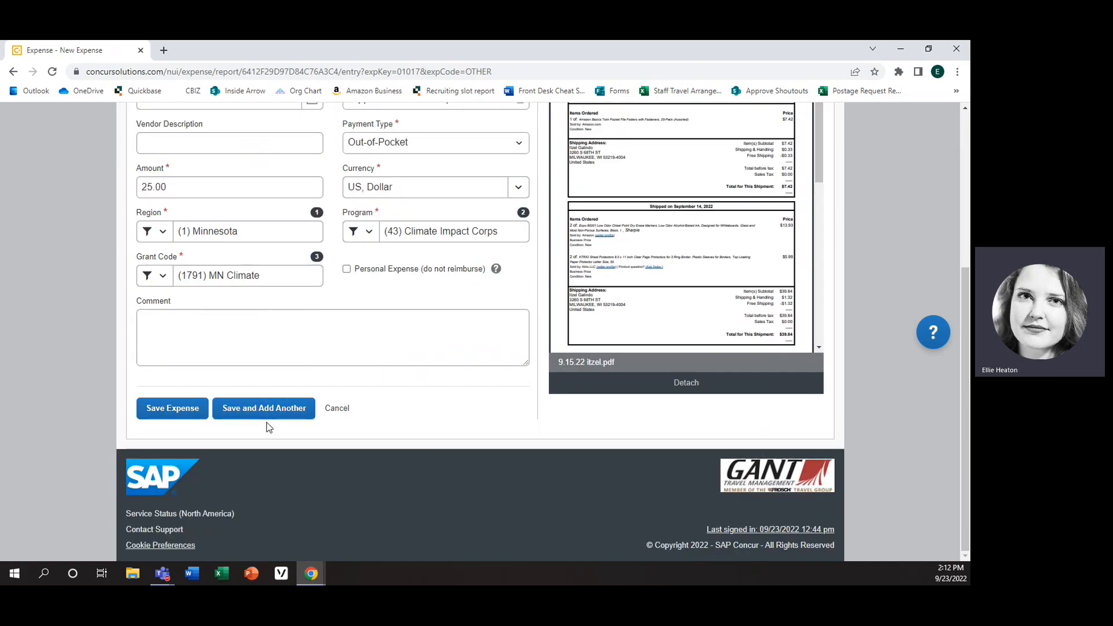
{"action": "left_click", "coordinate": [258, 410]}
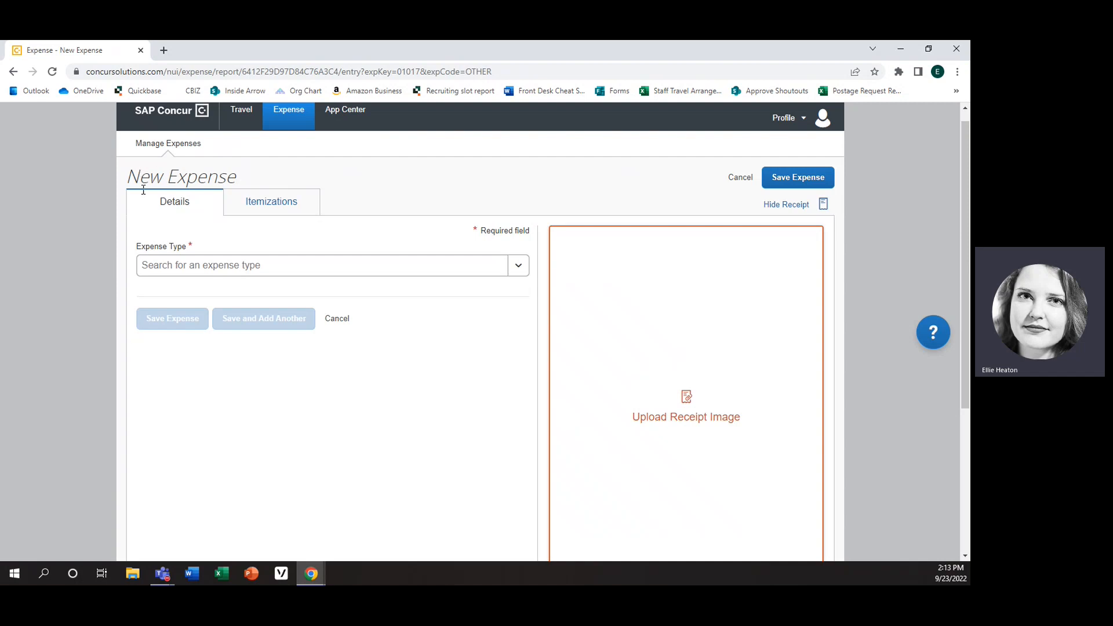
{"action": "left_click", "coordinate": [519, 270]}
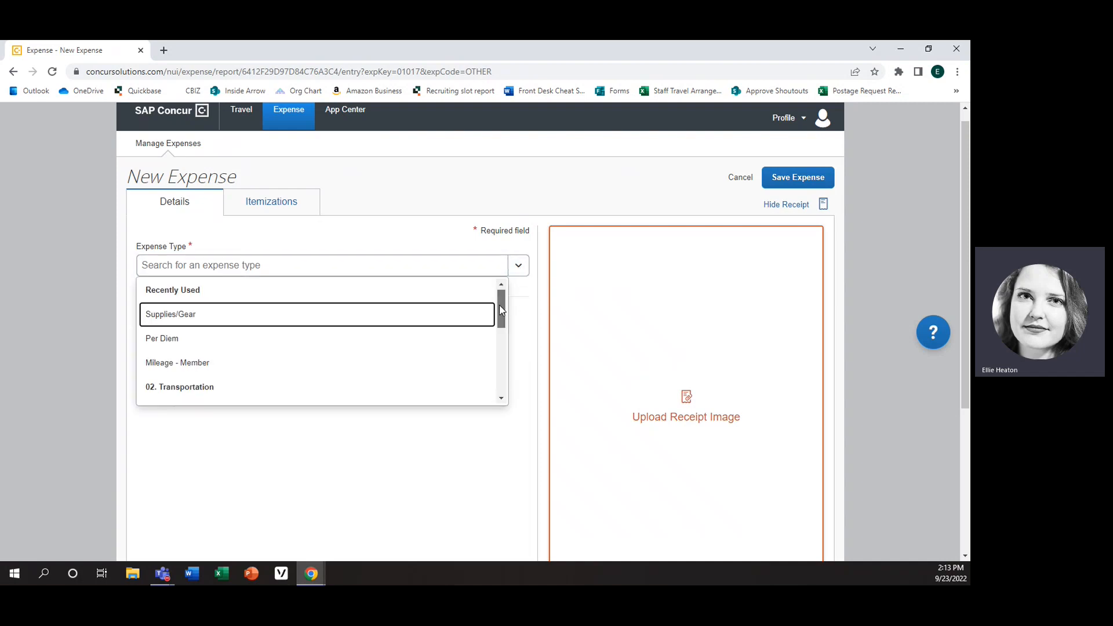
{"action": "left_click_drag", "start_coordinate": [500, 308], "coordinate": [500, 326]}
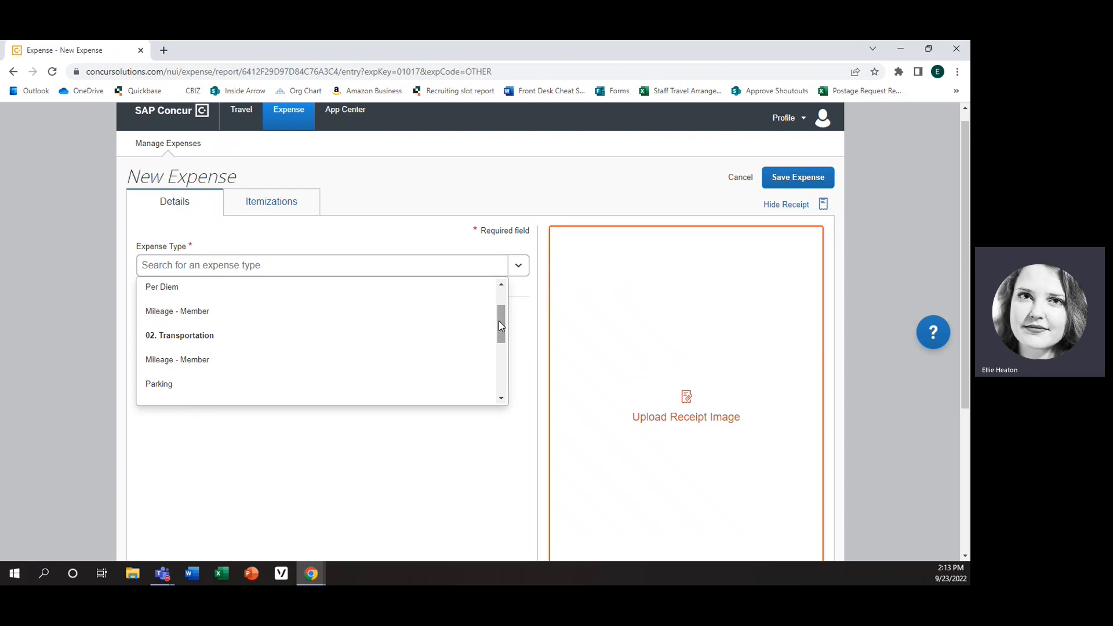
{"action": "left_click_drag", "start_coordinate": [501, 326], "coordinate": [502, 344]}
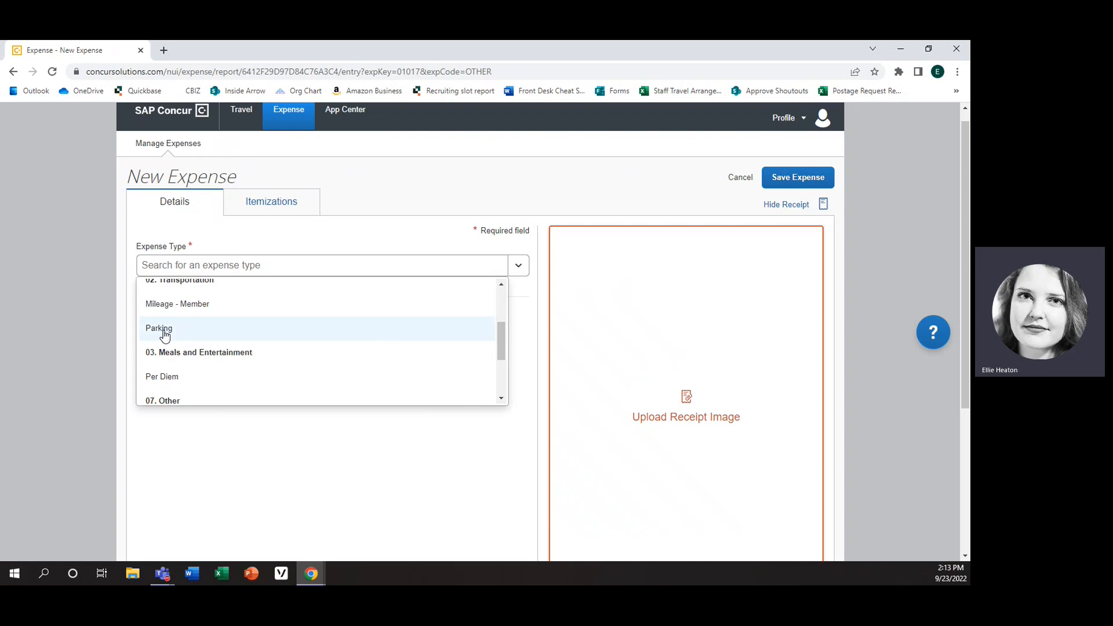
{"action": "scroll", "coordinate": [165, 336], "scroll_direction": "up", "scroll_amount": 2}
{"action": "scroll", "coordinate": [183, 386], "scroll_direction": "down", "scroll_amount": 1}
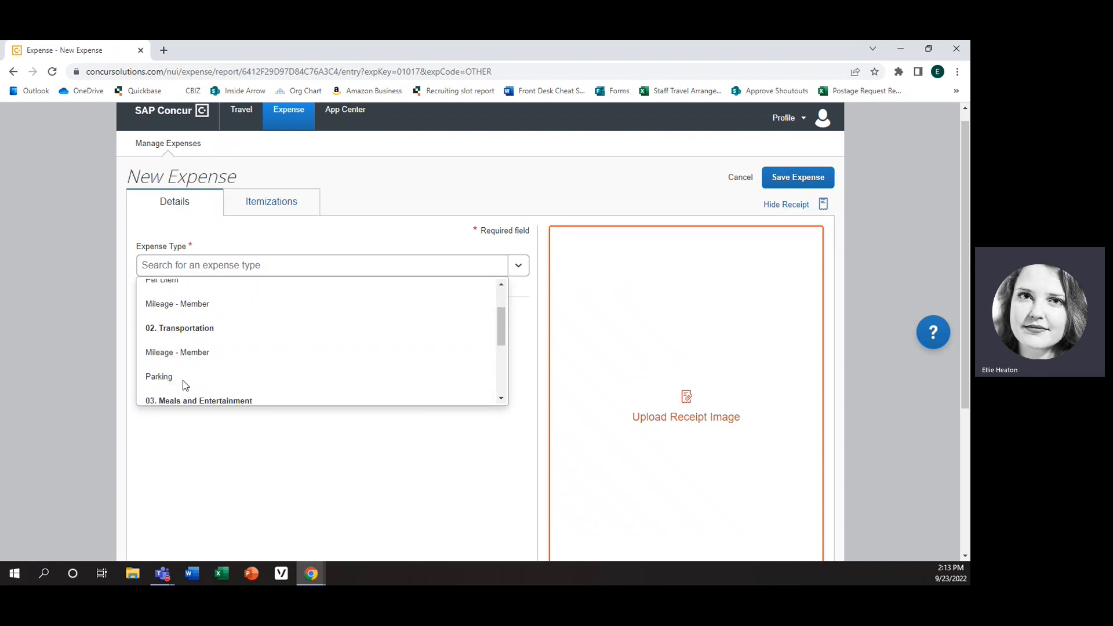
{"action": "scroll", "coordinate": [162, 325], "scroll_direction": "down", "scroll_amount": 1}
{"action": "left_click", "coordinate": [161, 318]}
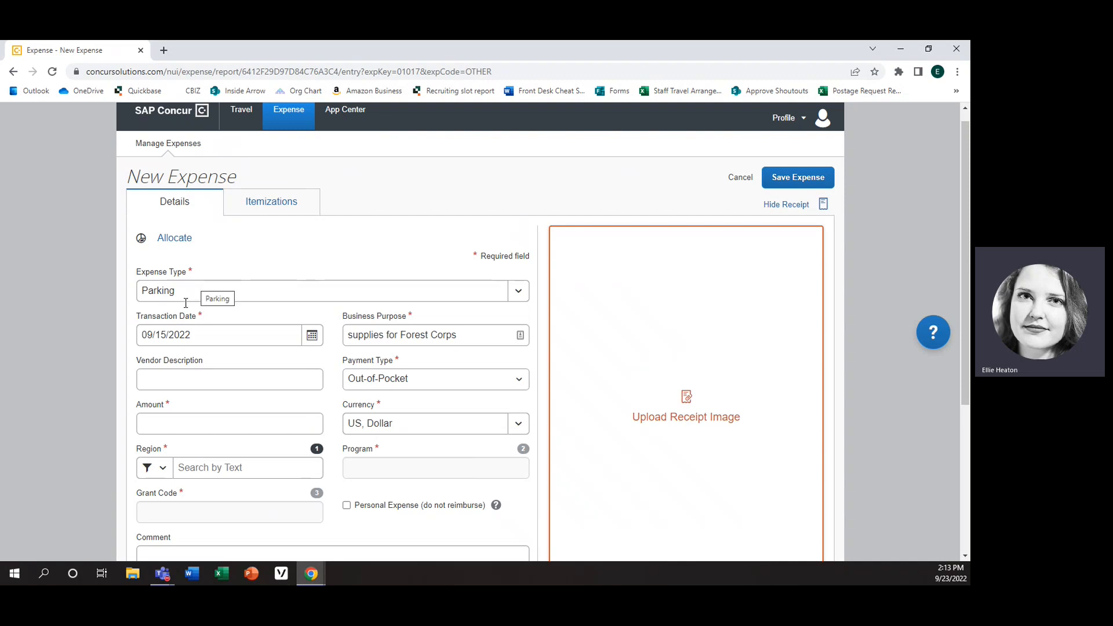
Step: Set the parking expense's transaction date to 09/16/2022 and its business purpose to "parking for site visits"
{"action": "left_click", "coordinate": [312, 335]}
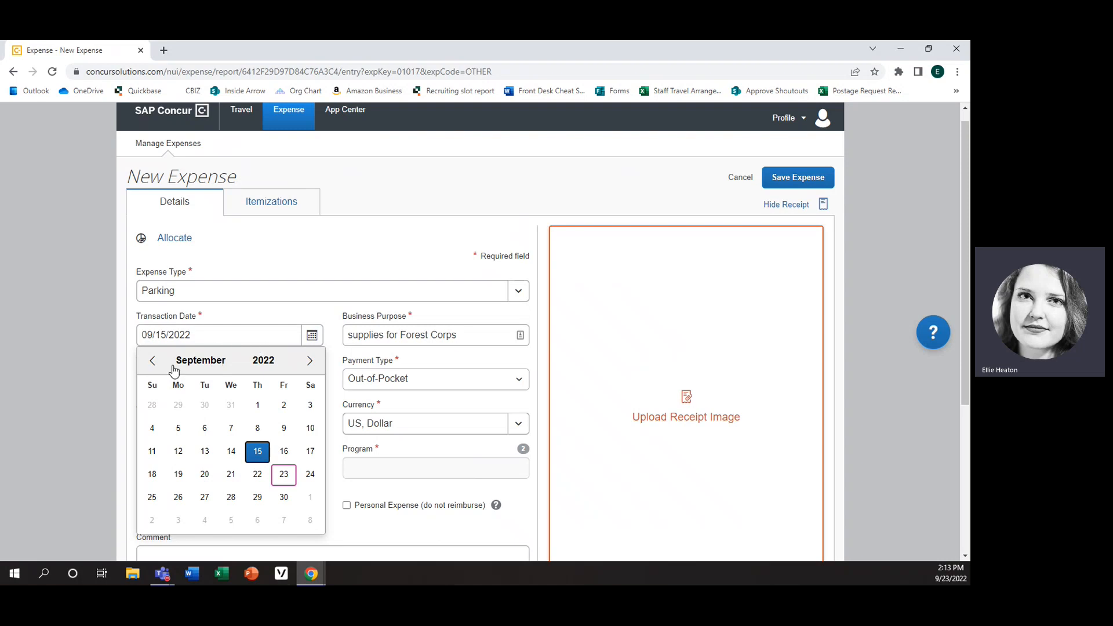
{"action": "left_click", "coordinate": [284, 452]}
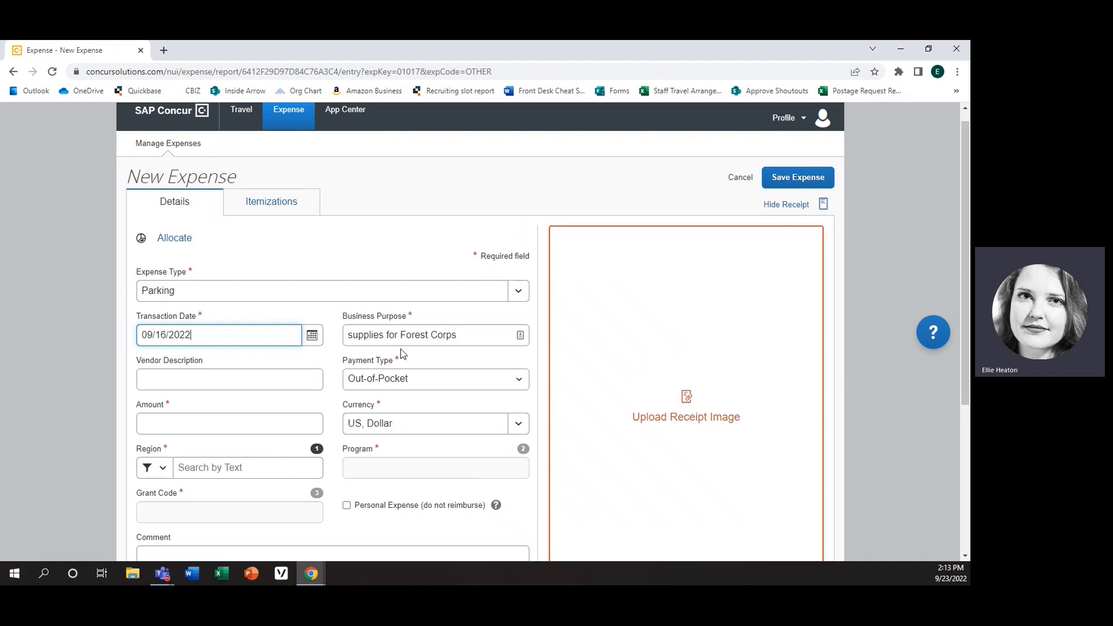
{"action": "left_click_drag", "start_coordinate": [347, 338], "coordinate": [467, 343]}
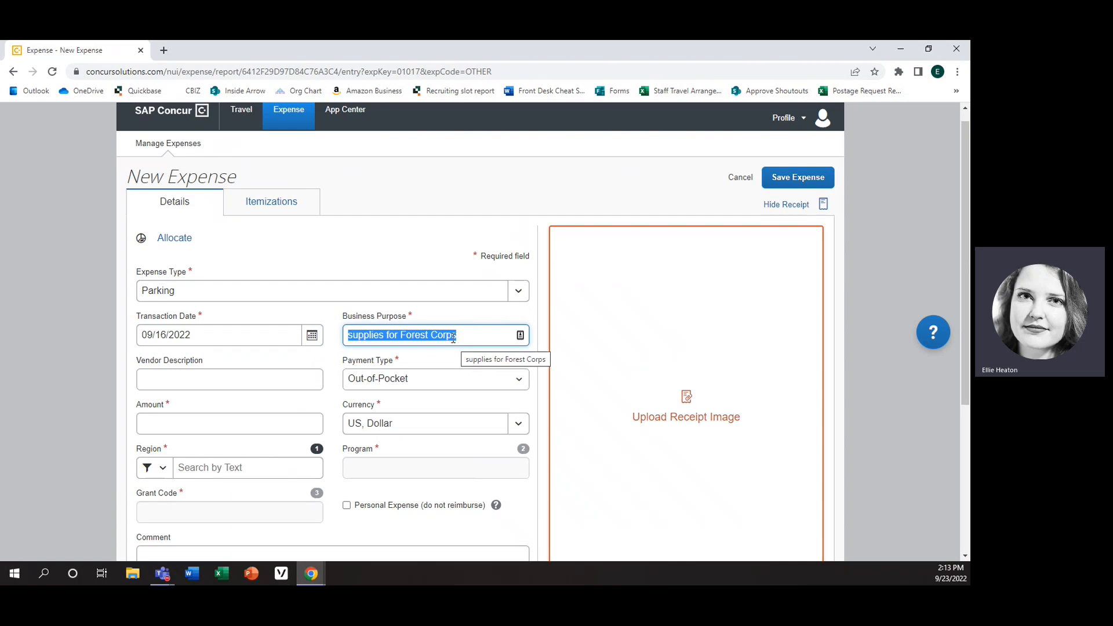
{"action": "type", "text": "parking for site"}
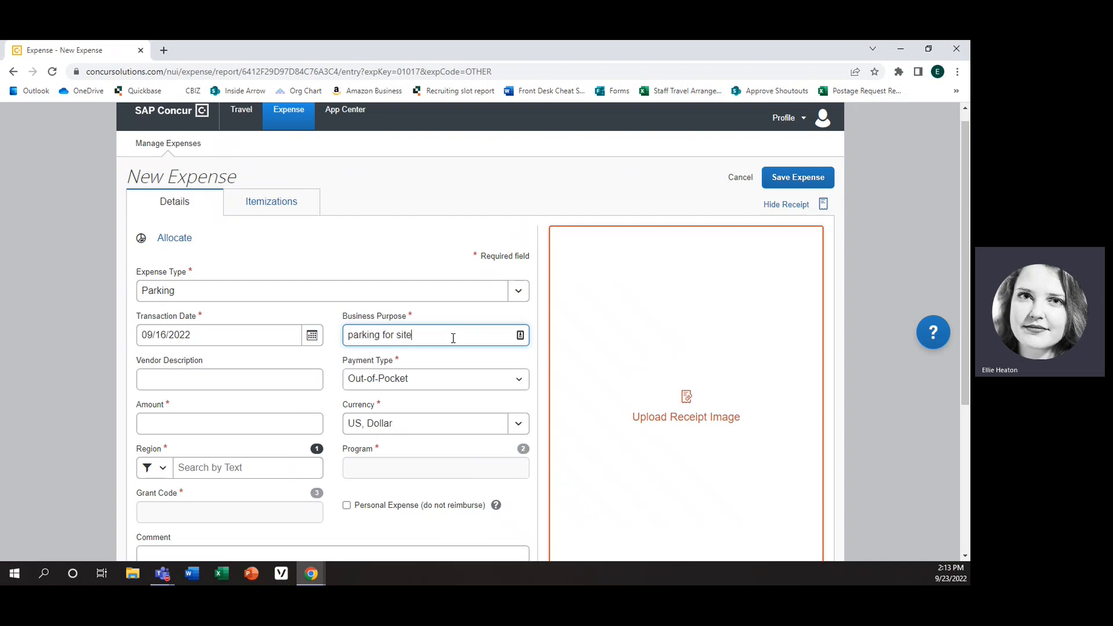
{"action": "type", "text": " visits"}
Step: Enter 5.00 as the parking expense's amount and set its region to (32) Mississippi
{"action": "scroll", "coordinate": [305, 458], "scroll_direction": "down", "scroll_amount": 1}
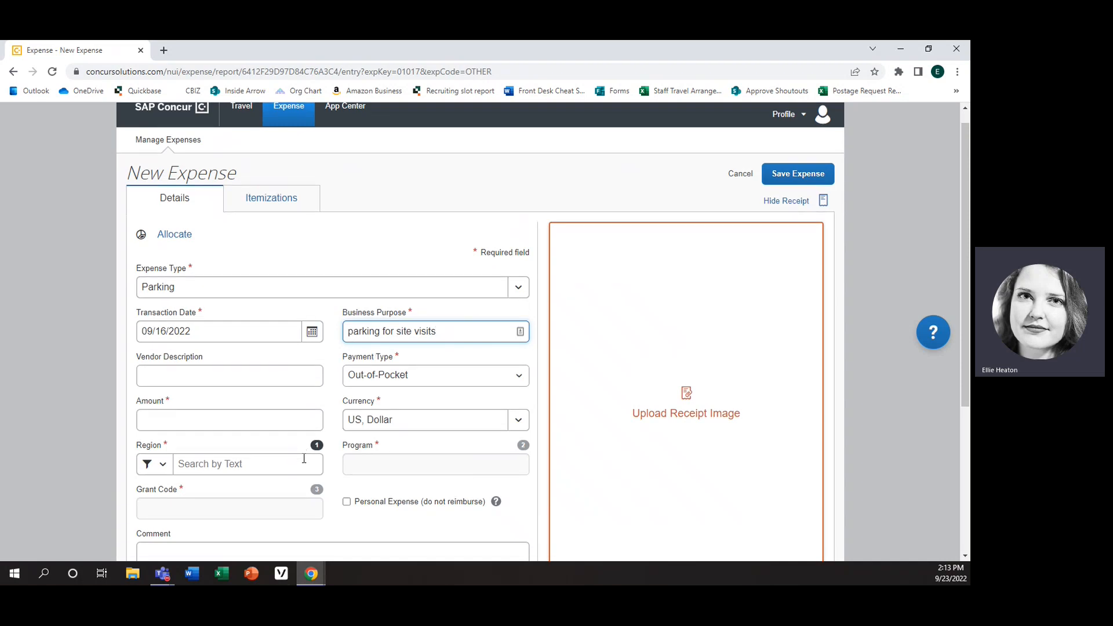
{"action": "left_click", "coordinate": [211, 358]}
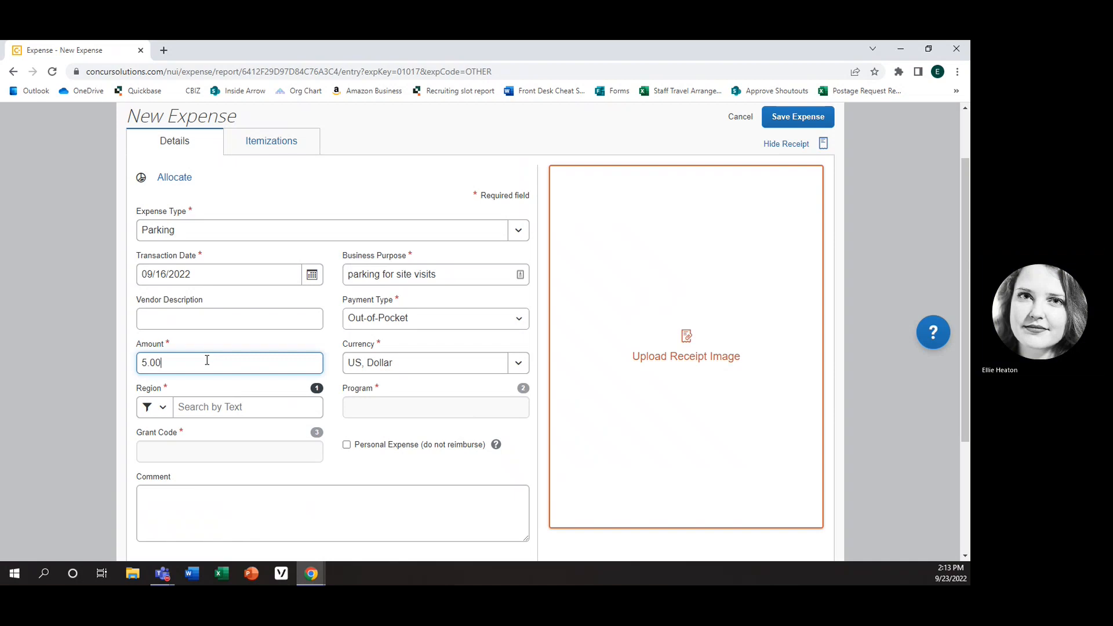
{"action": "scroll", "coordinate": [209, 357], "scroll_direction": "down", "scroll_amount": 1}
{"action": "left_click", "coordinate": [223, 347]}
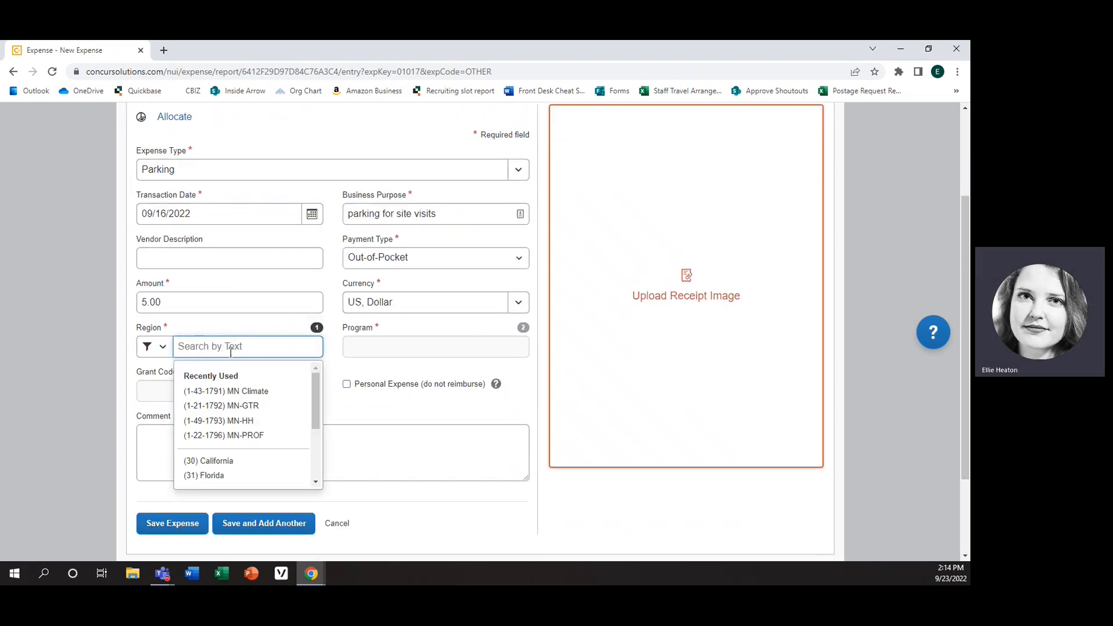
{"action": "left_click_drag", "start_coordinate": [311, 384], "coordinate": [311, 429]}
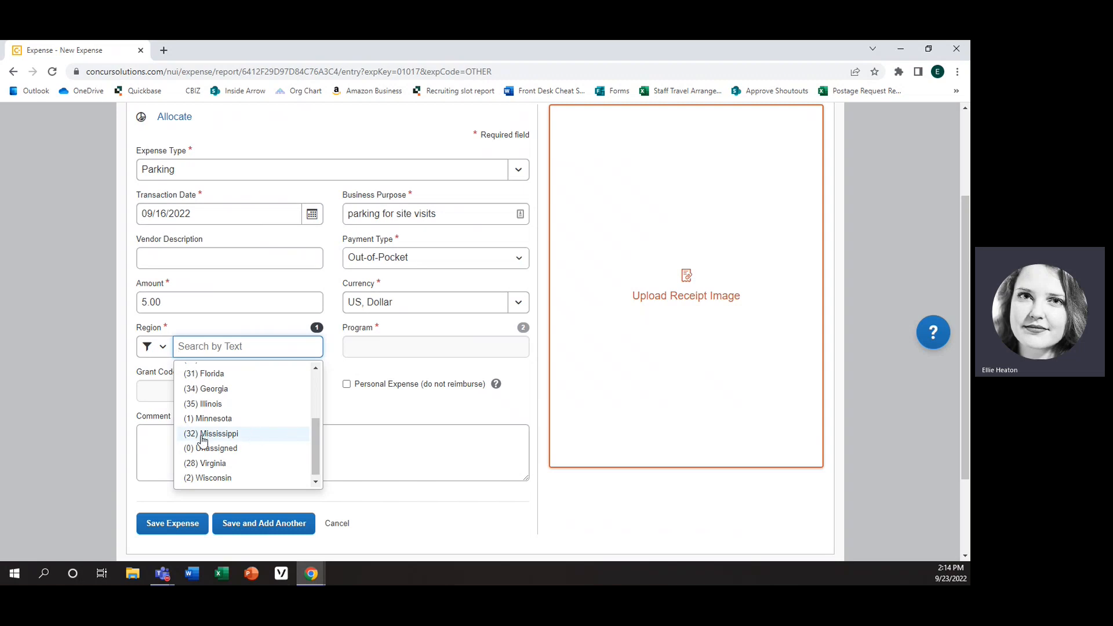
{"action": "left_click", "coordinate": [228, 434]}
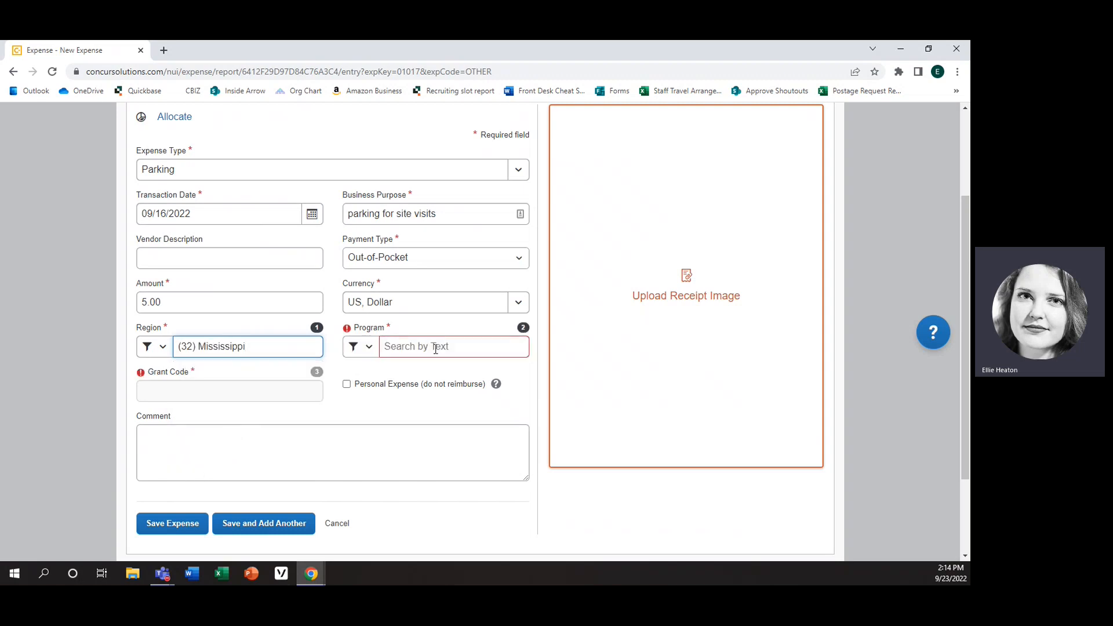
Step: Set the parking expense's program to (32) Reading and Math Corps and its grant code to (1799) MS
{"action": "left_click", "coordinate": [436, 347]}
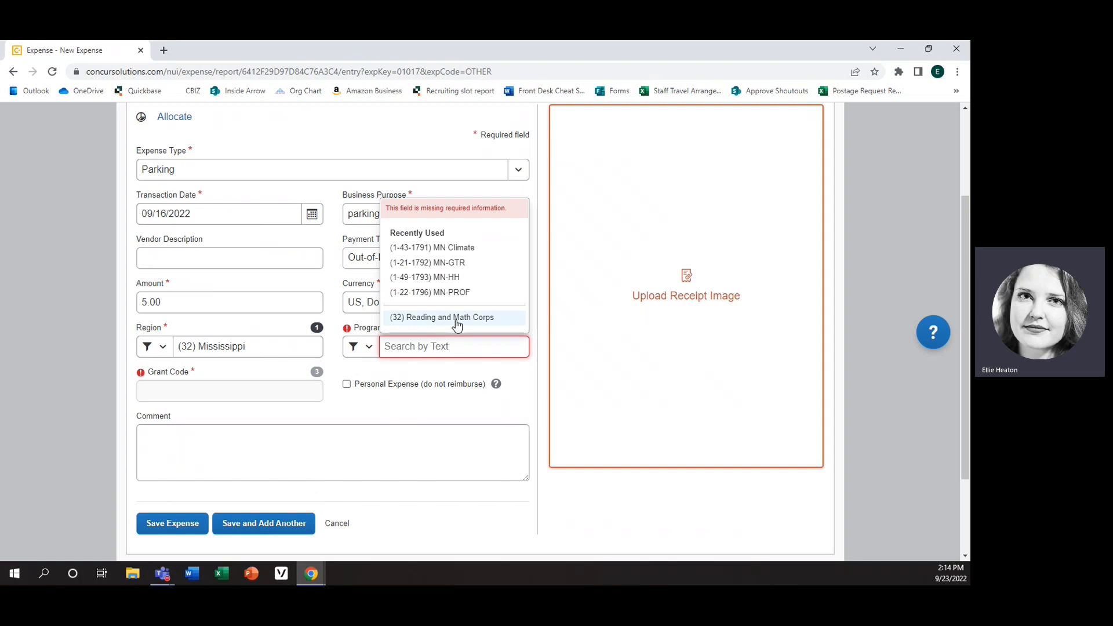
{"action": "left_click", "coordinate": [457, 319]}
{"action": "left_click", "coordinate": [219, 391]}
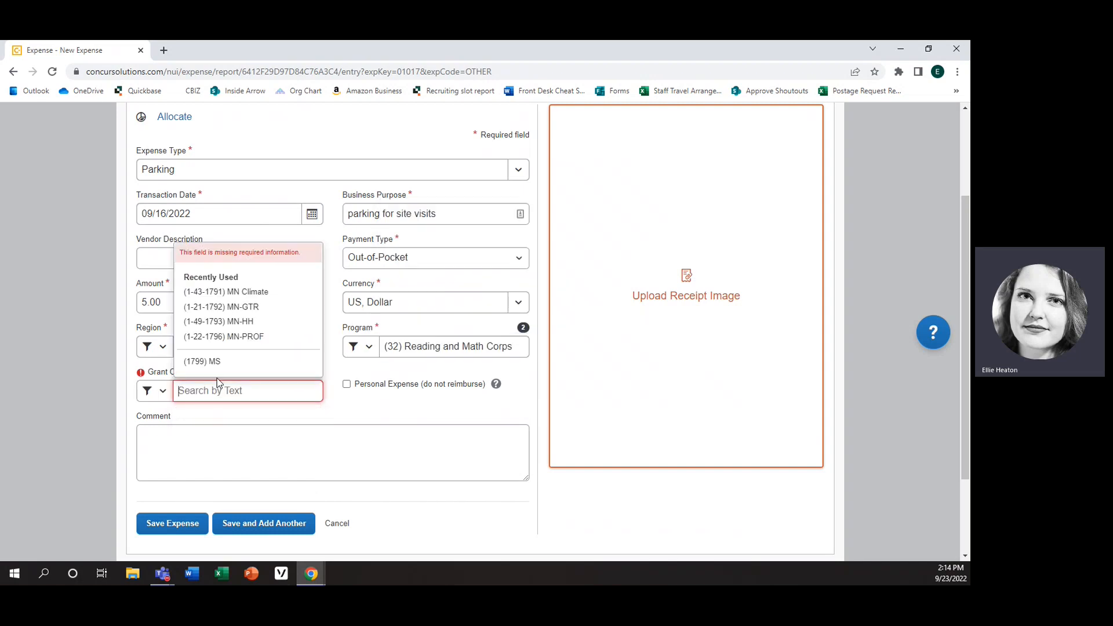
{"action": "left_click", "coordinate": [211, 363]}
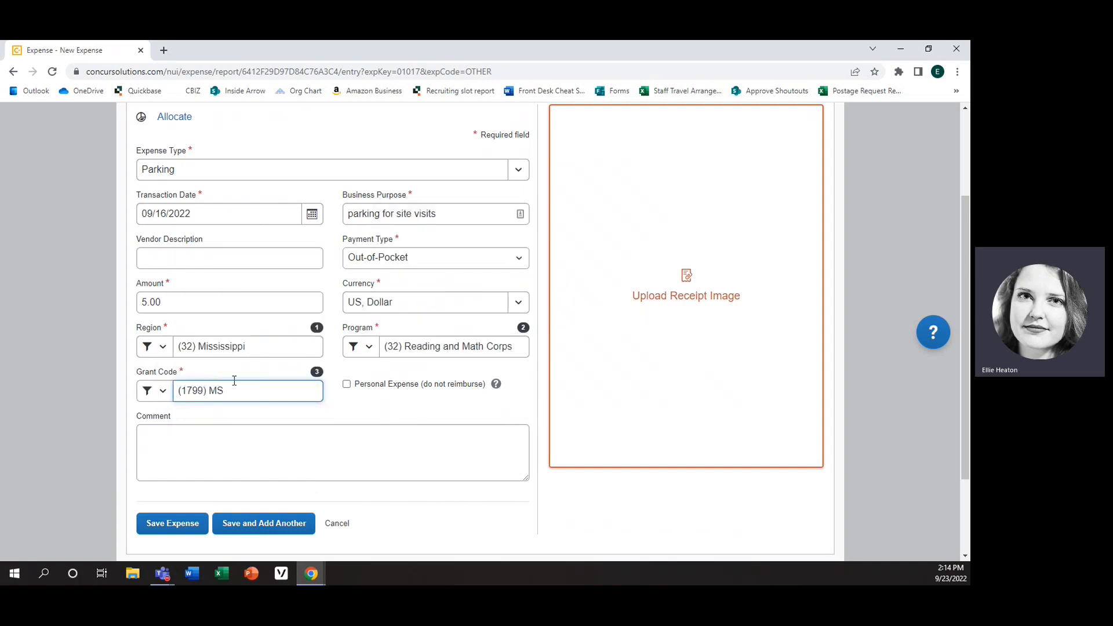
Step: Attach the first receipt PDF whose name starts with 9.16.22 in the Invoices folder, and save the parking expense
{"action": "left_click", "coordinate": [713, 294]}
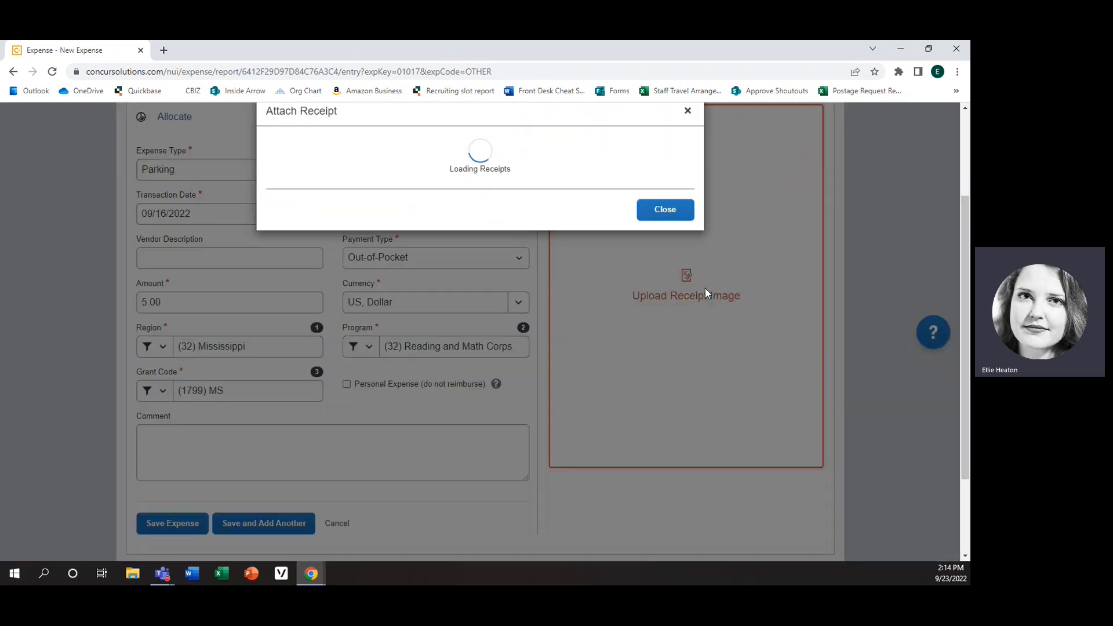
{"action": "left_click", "coordinate": [313, 232]}
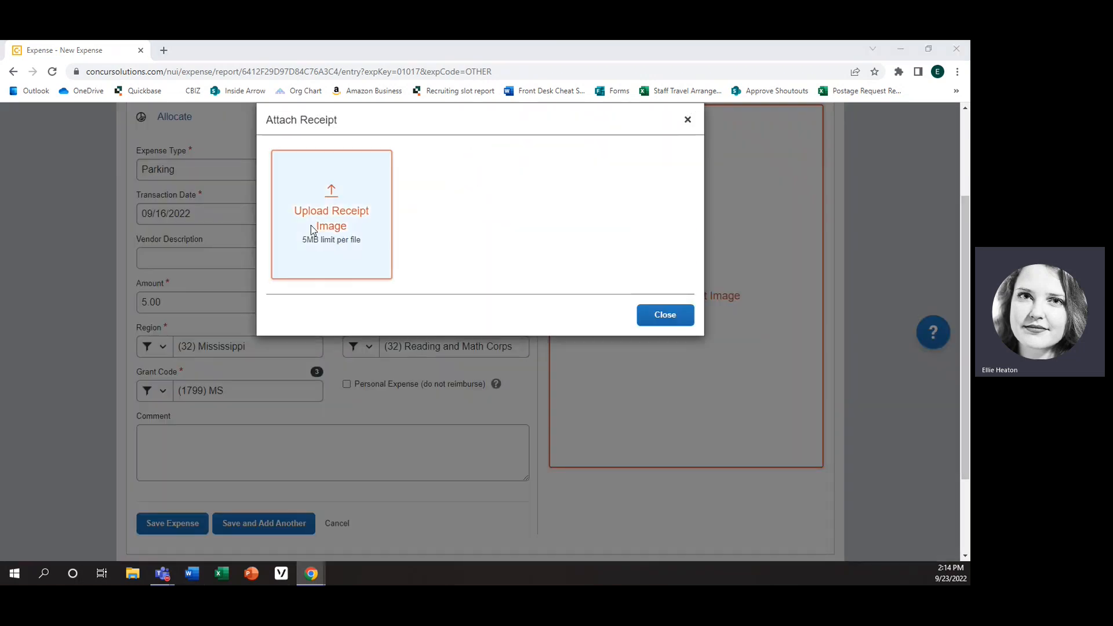
{"action": "left_click_drag", "start_coordinate": [484, 120], "coordinate": [454, 269]}
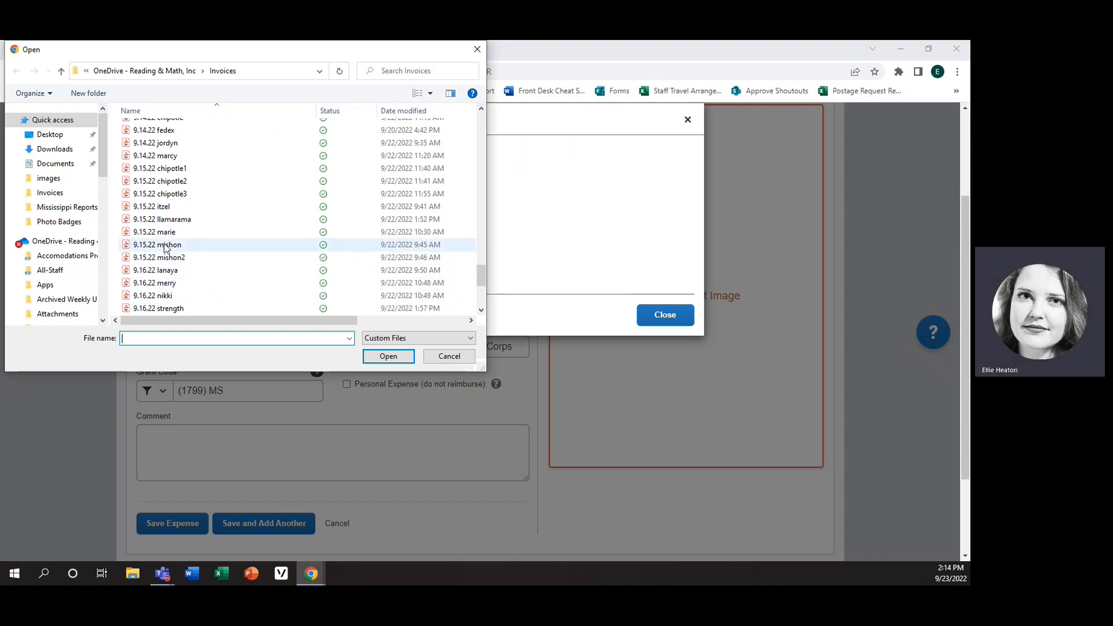
{"action": "double_click", "coordinate": [163, 270]}
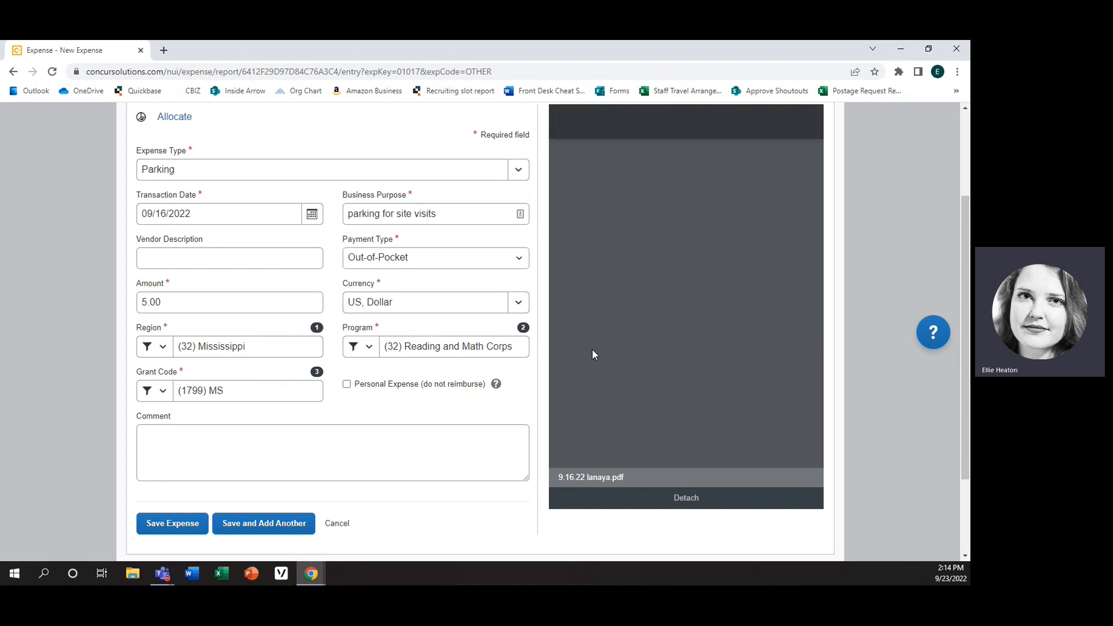
{"action": "scroll", "coordinate": [596, 346], "scroll_direction": "up", "scroll_amount": 1}
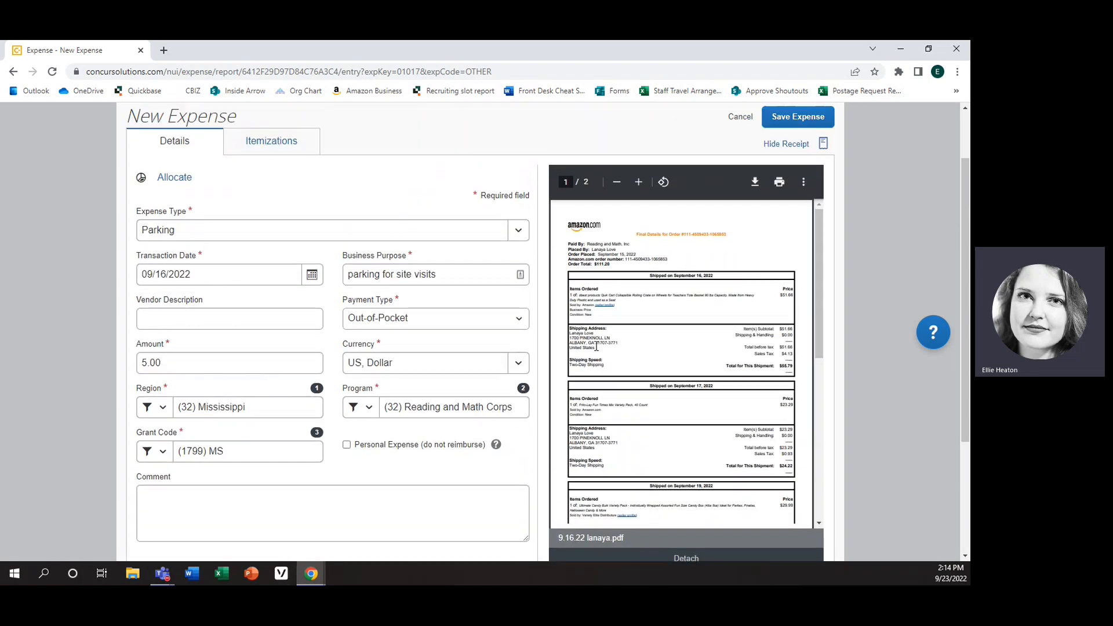
{"action": "scroll", "coordinate": [596, 346], "scroll_direction": "down", "scroll_amount": 1}
{"action": "scroll", "coordinate": [504, 442], "scroll_direction": "down", "scroll_amount": 2}
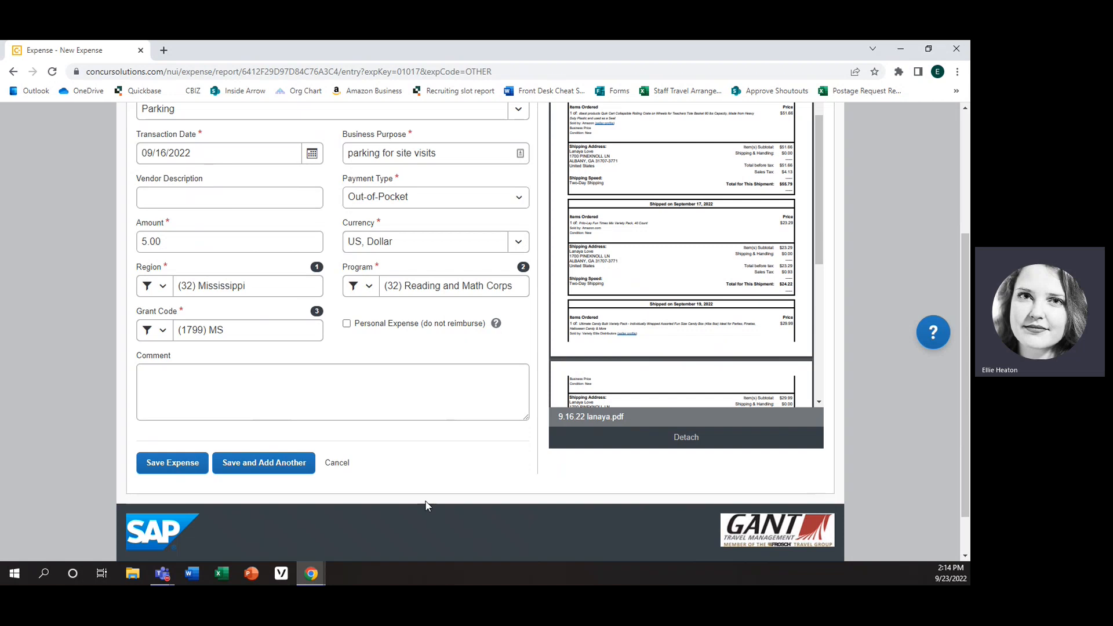
{"action": "left_click", "coordinate": [173, 463]}
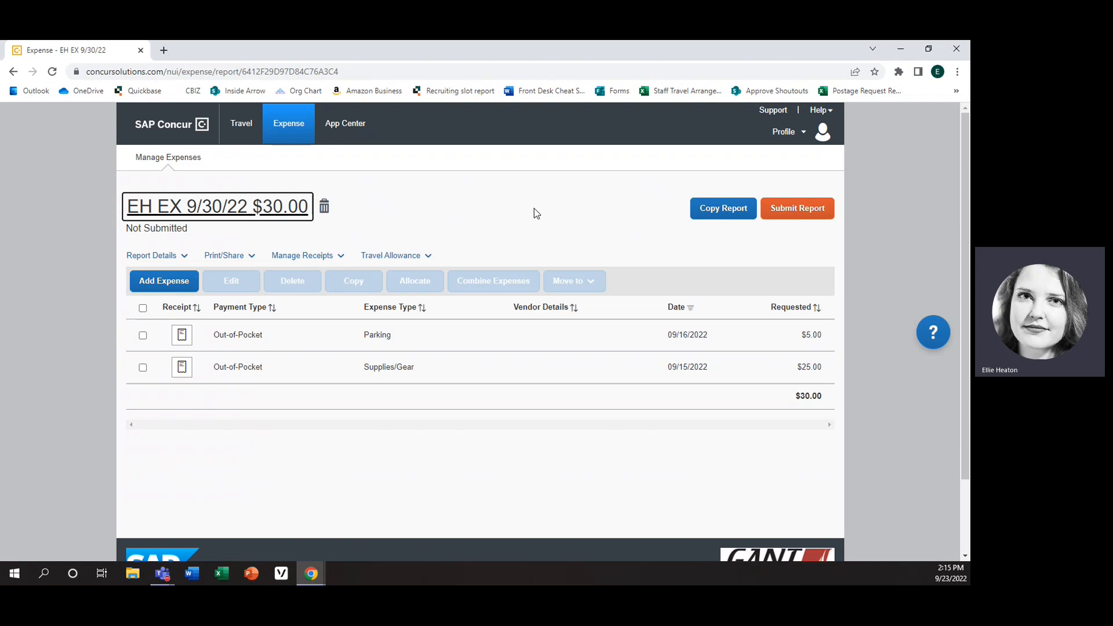
Step: Reopen the Parking expense from the report to review its details, and return to the report
{"action": "left_click", "coordinate": [587, 336]}
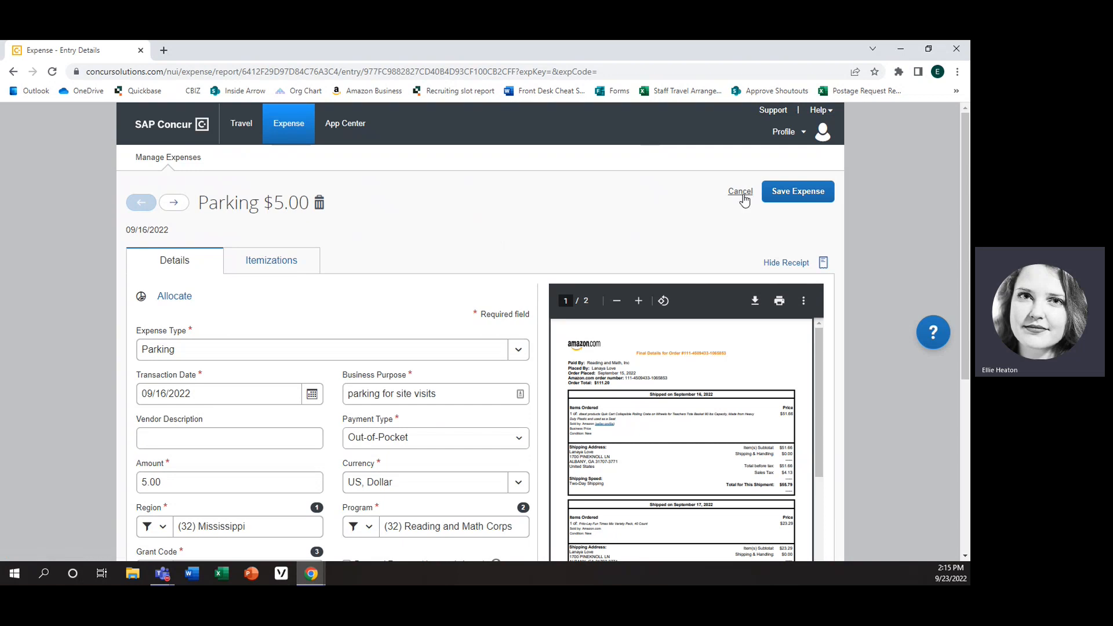
{"action": "left_click", "coordinate": [784, 197]}
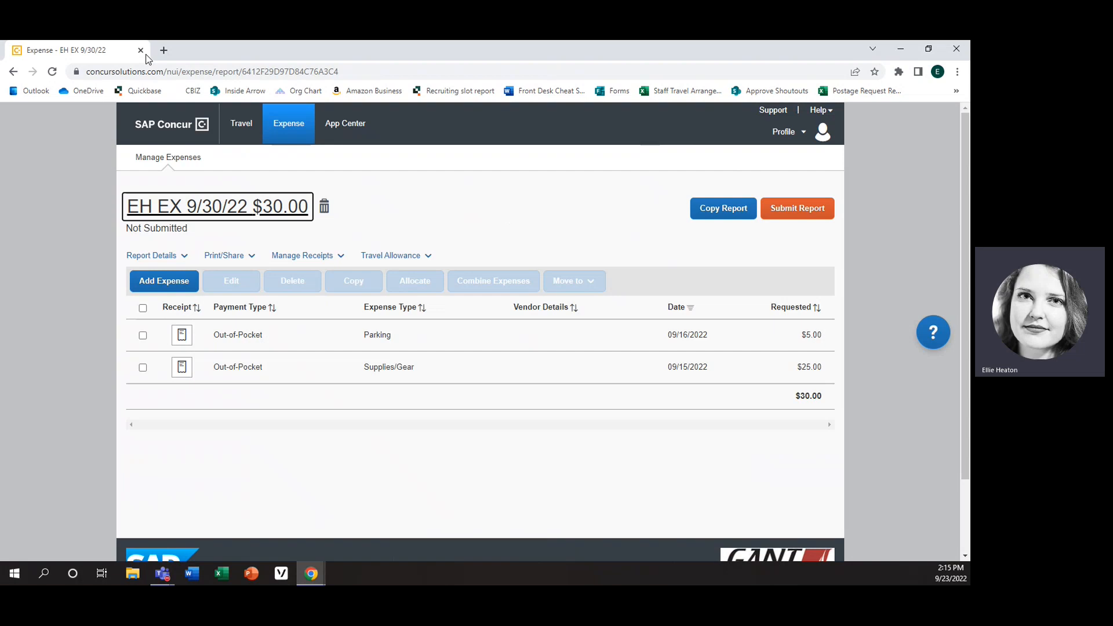
Step: Submit the expense report EH EX 9/30/22 after reviewing its totals, and close the status dialog
{"action": "left_click", "coordinate": [812, 211]}
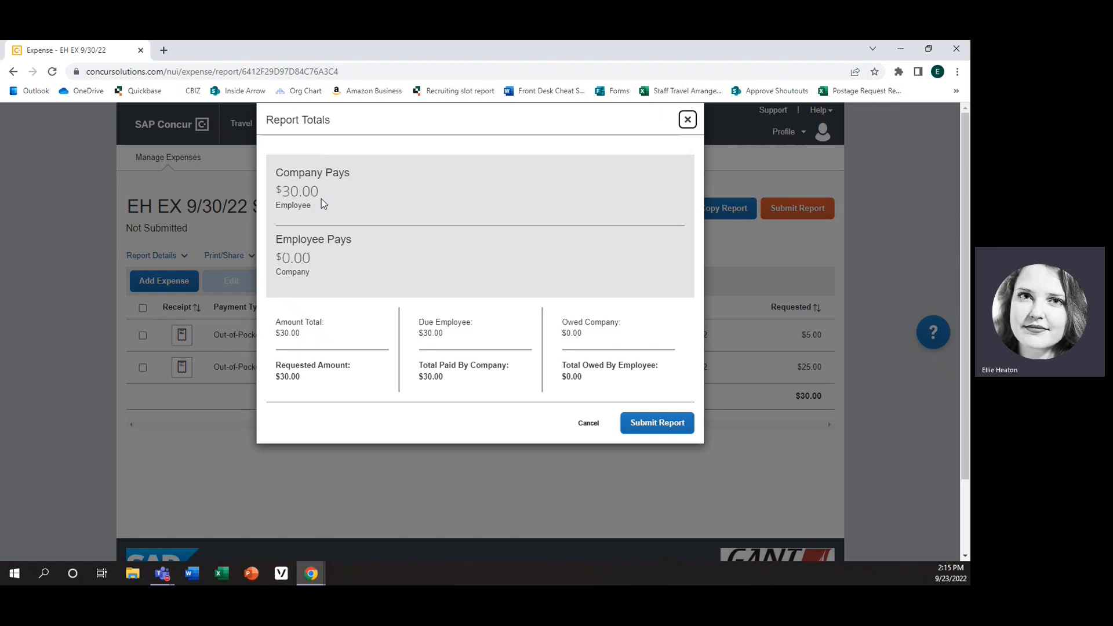
{"action": "left_click", "coordinate": [670, 424]}
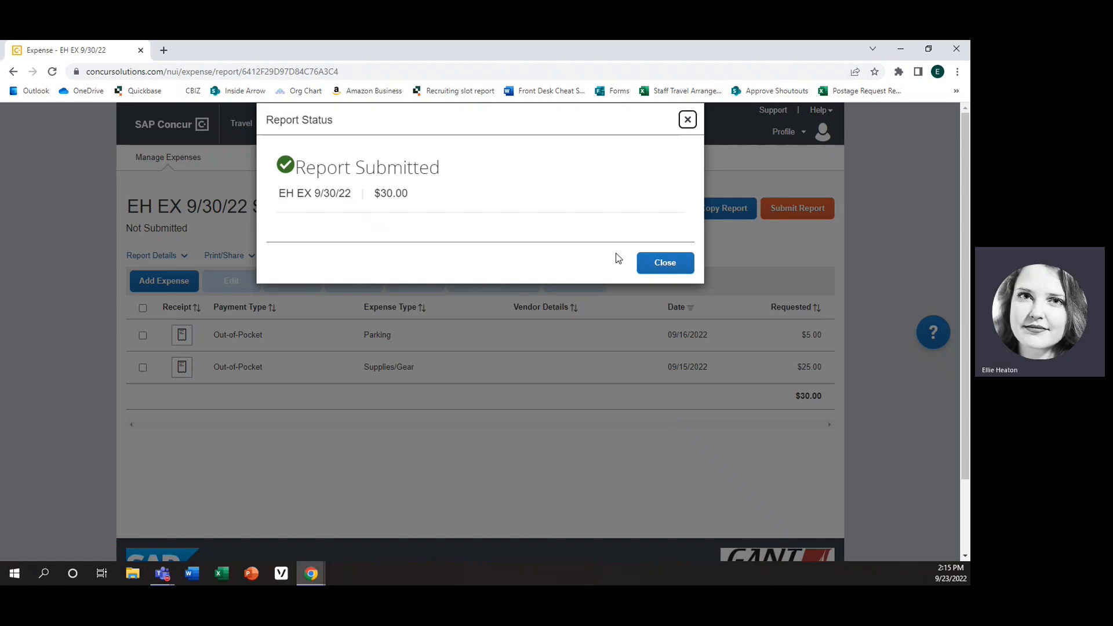
{"action": "left_click", "coordinate": [652, 265]}
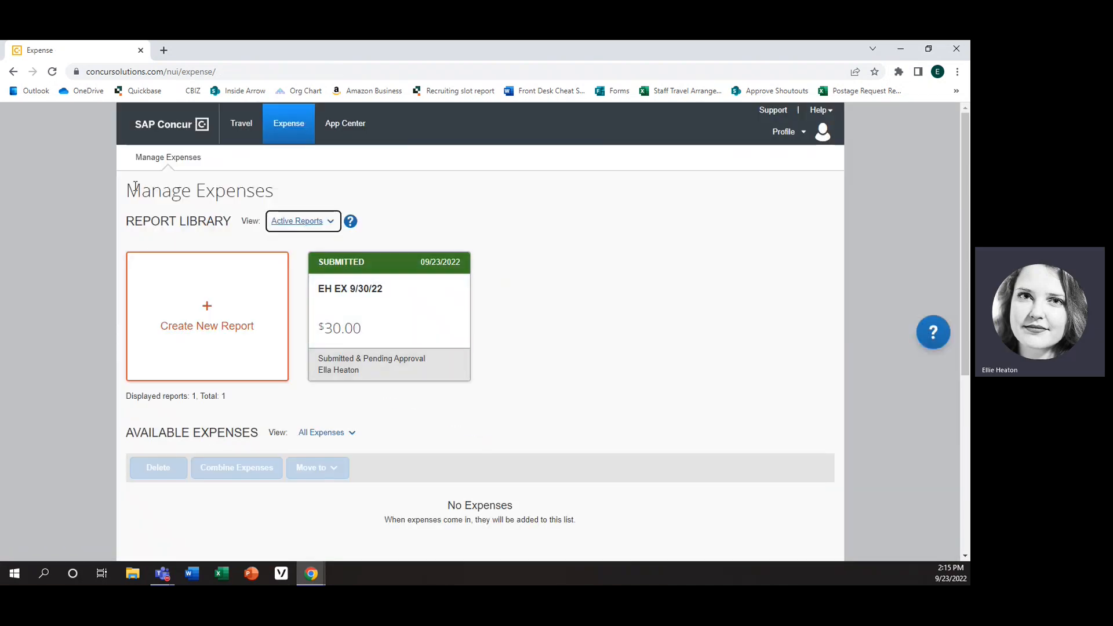